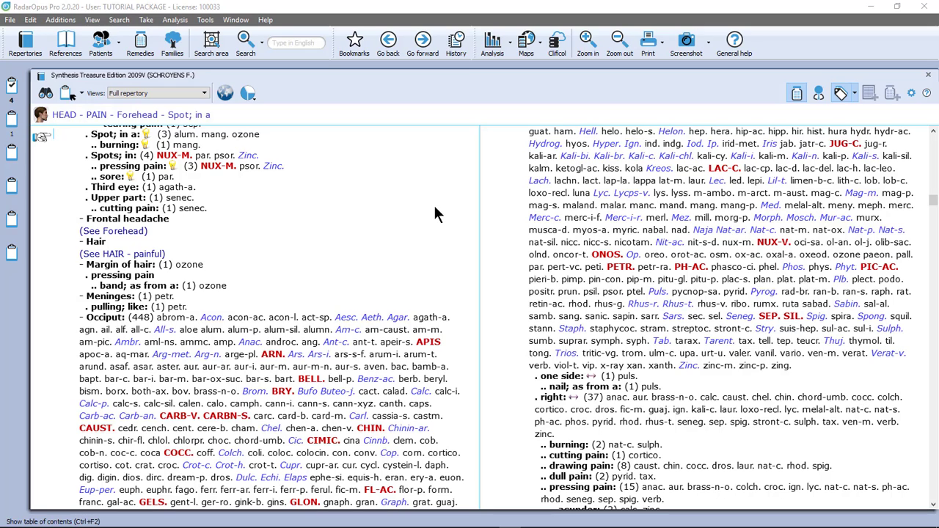
Step: Open the English Kent repertory from the list of repertories, and switch back to the Synthesis Treasure Edition 2009V
left_click(28, 46)
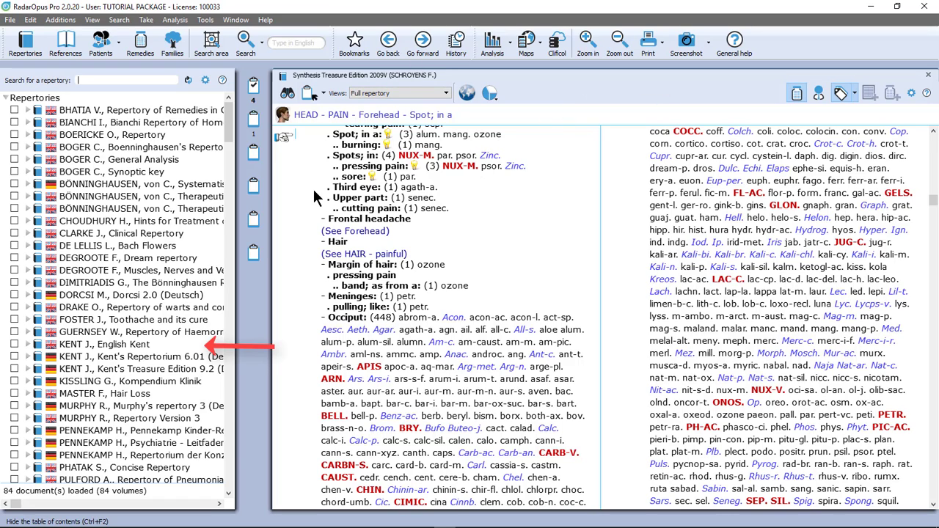
left_click(136, 346)
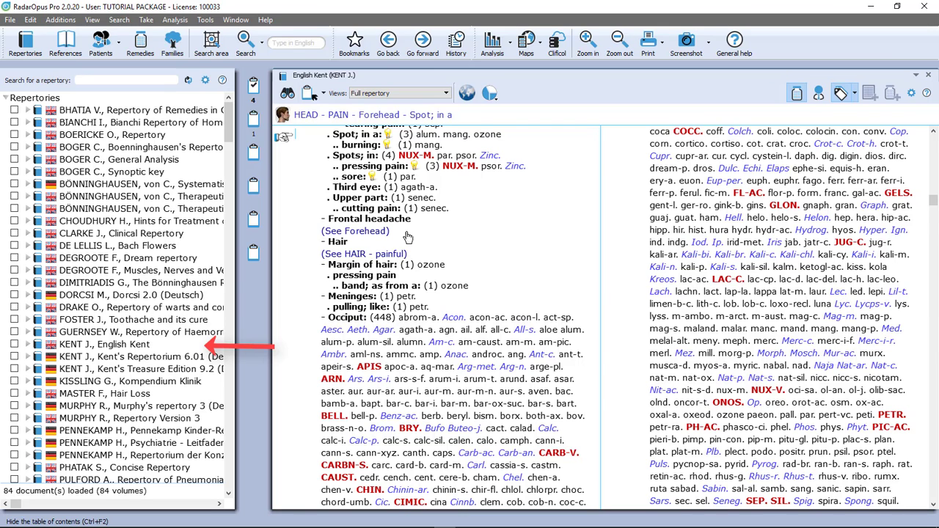
left_click(915, 75)
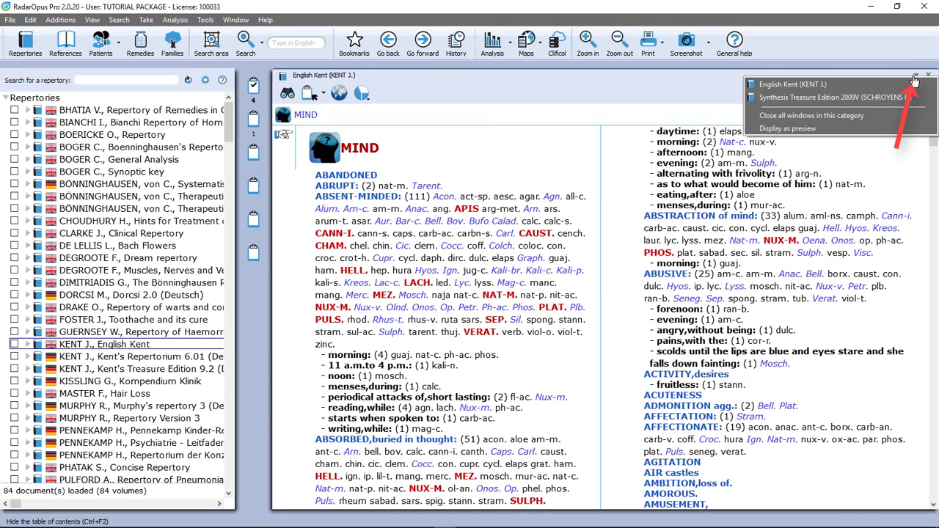
left_click(863, 100)
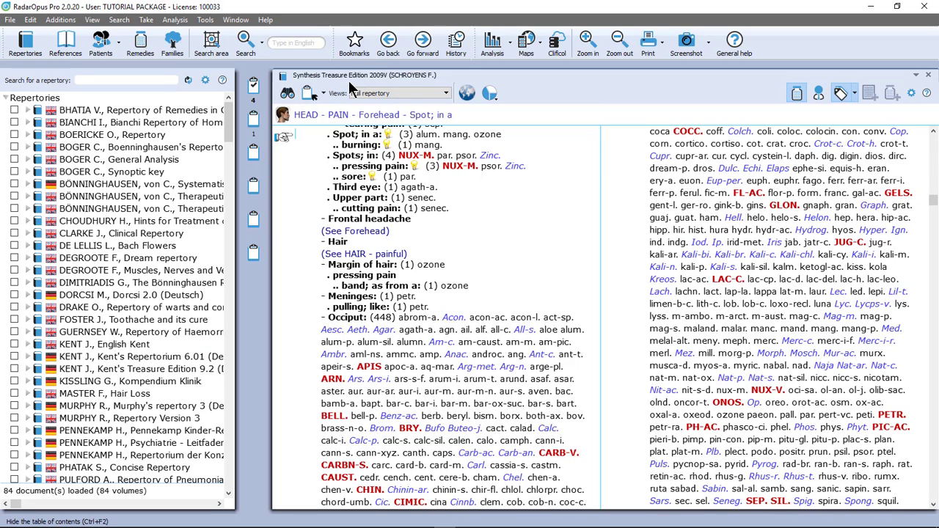
Step: Open the references The Materia Medica of some Important Nosodes and Materia Medica made easy, and return to the Synthesis repertory
left_click(67, 45)
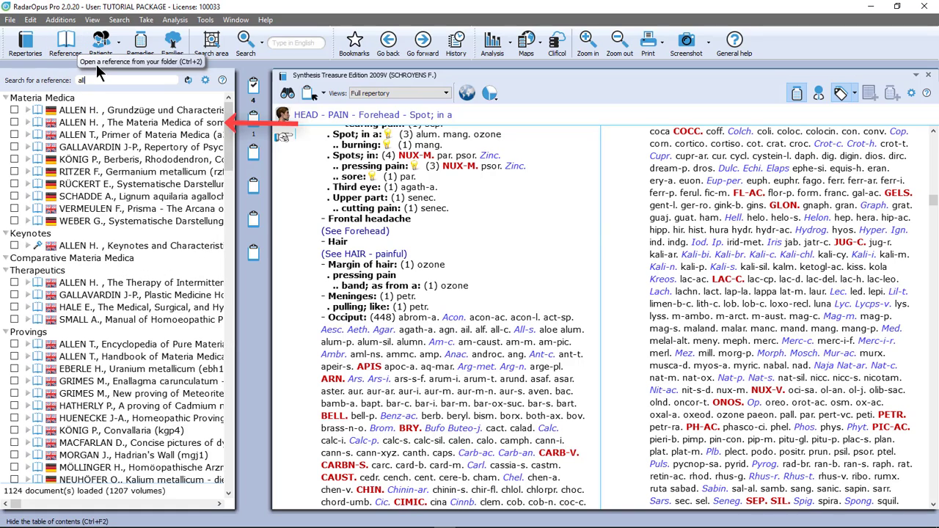
double_click(104, 124)
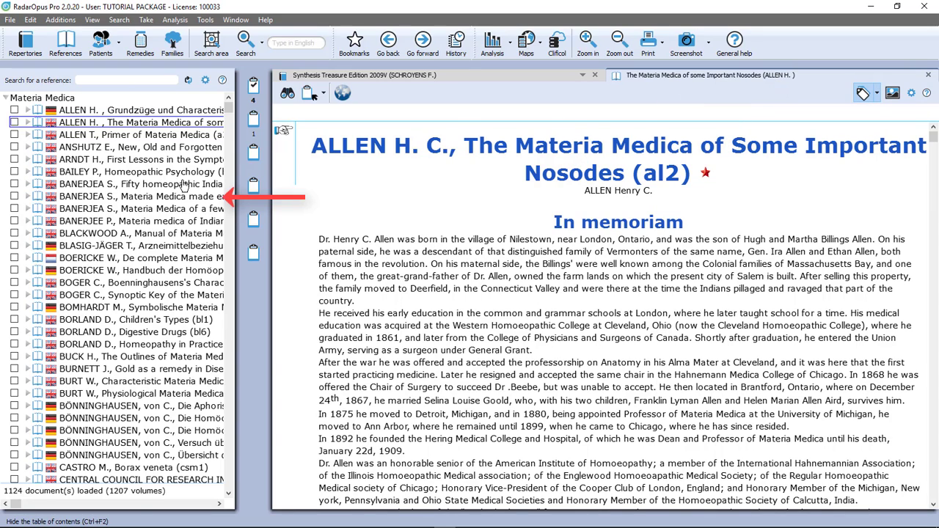
left_click(156, 198)
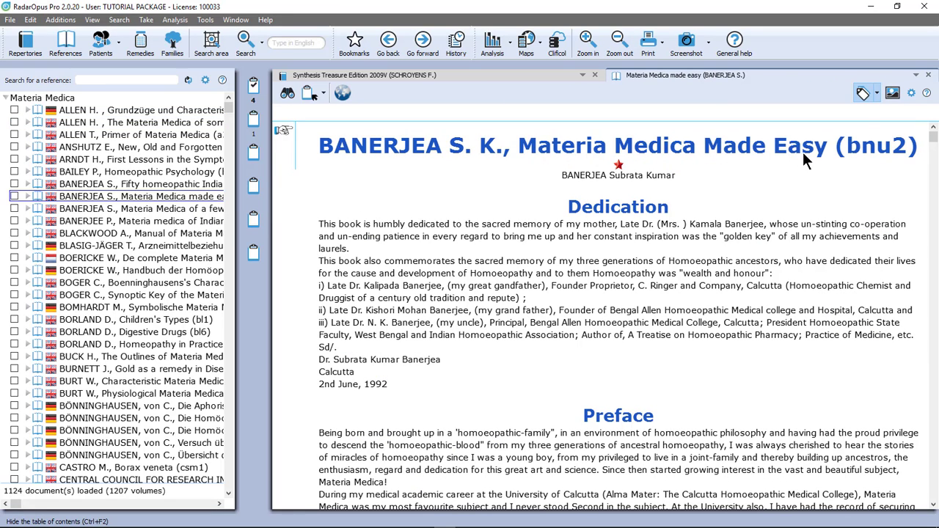
left_click(916, 75)
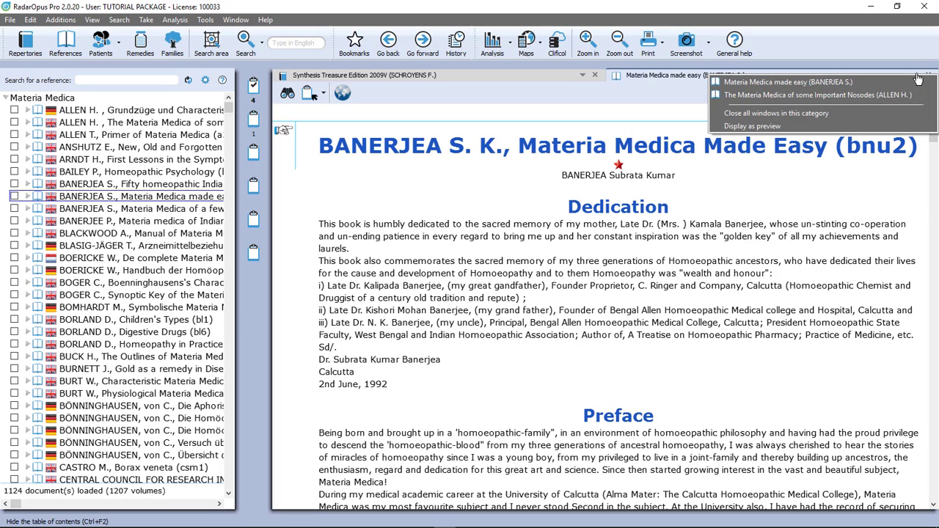
left_click(466, 77)
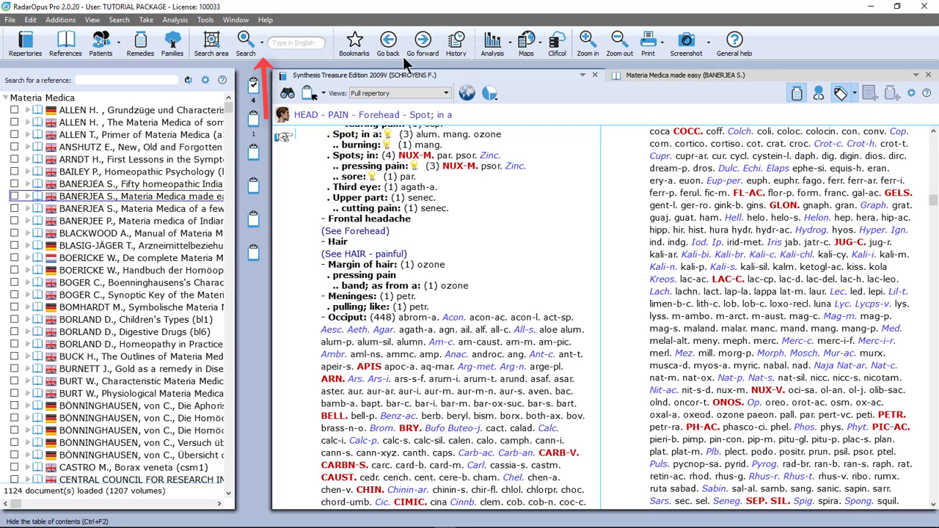
Step: Go to the rubric GENERALS - FOOD AND DRINKS - fat - agg. using the abbreviations ge, foo, fat and ag
left_click(263, 42)
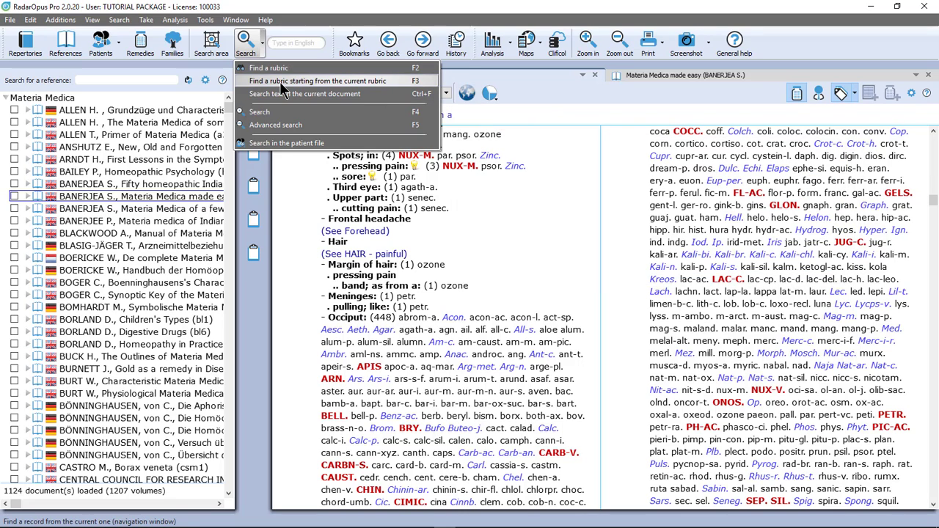
left_click(551, 194)
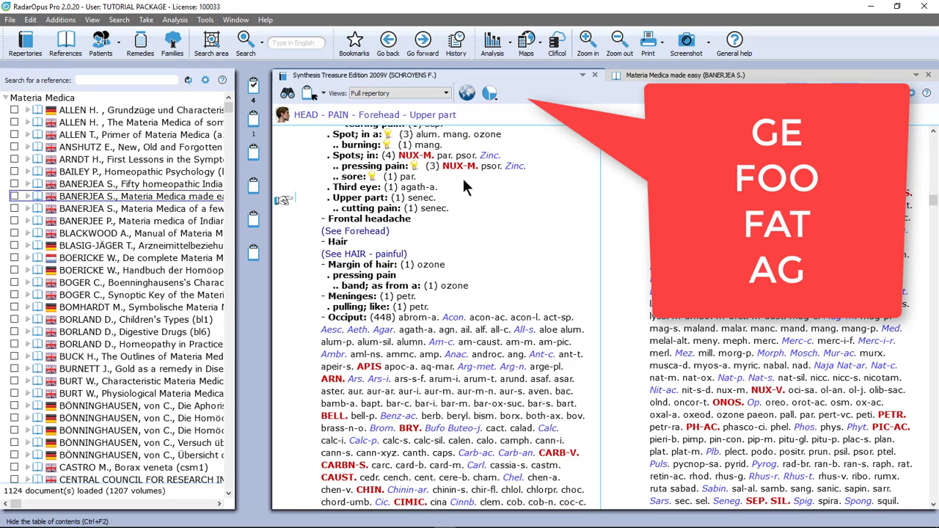
type("ge")
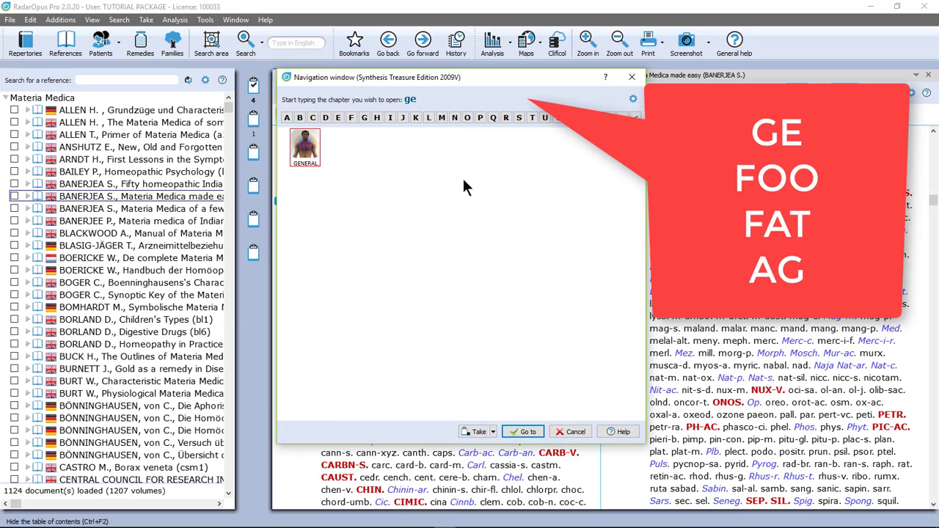
key("space")
type("foo")
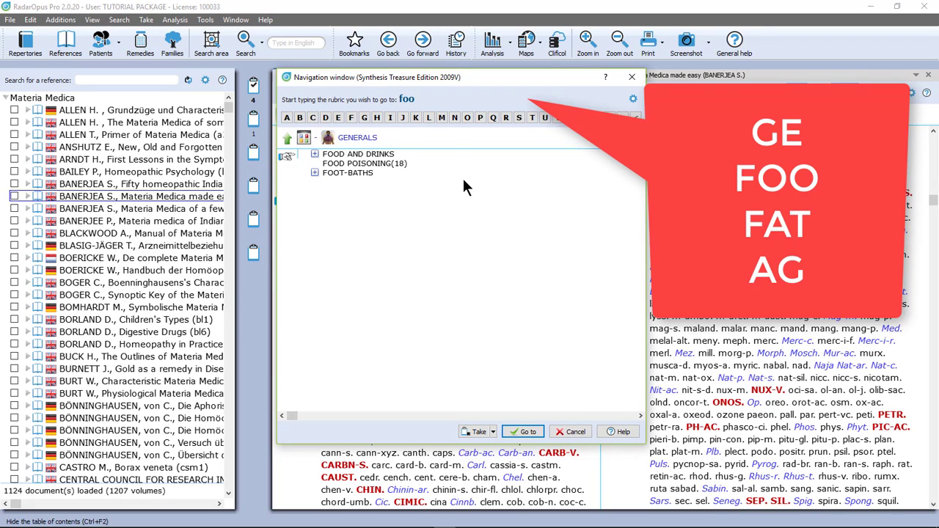
key("space")
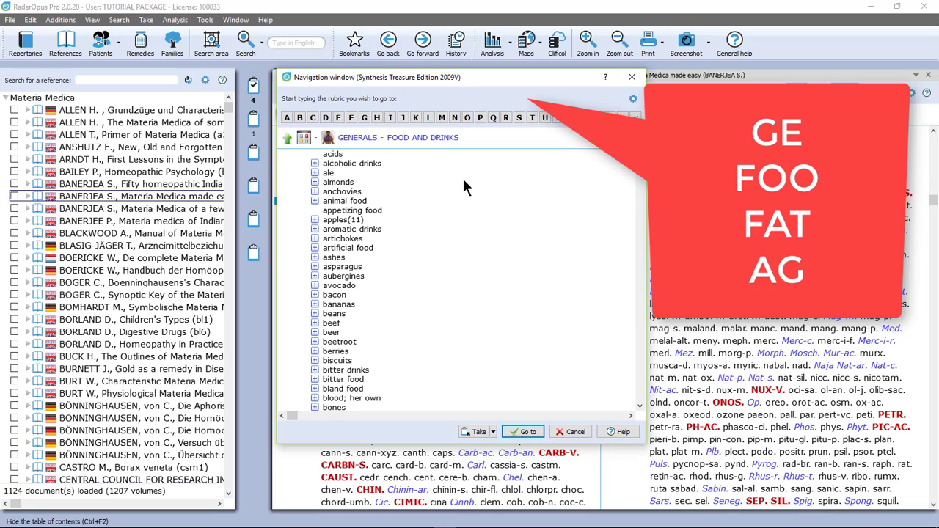
type("fat")
key("space")
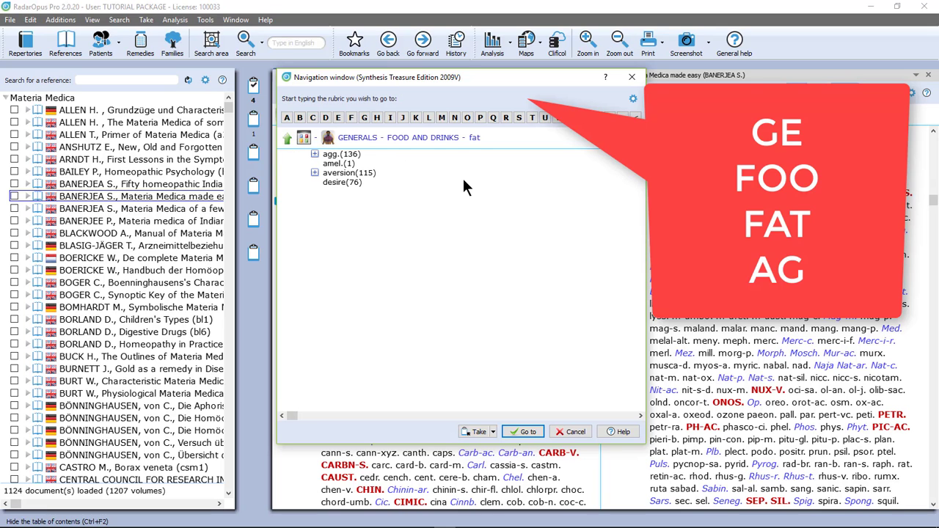
type("ag")
key("space")
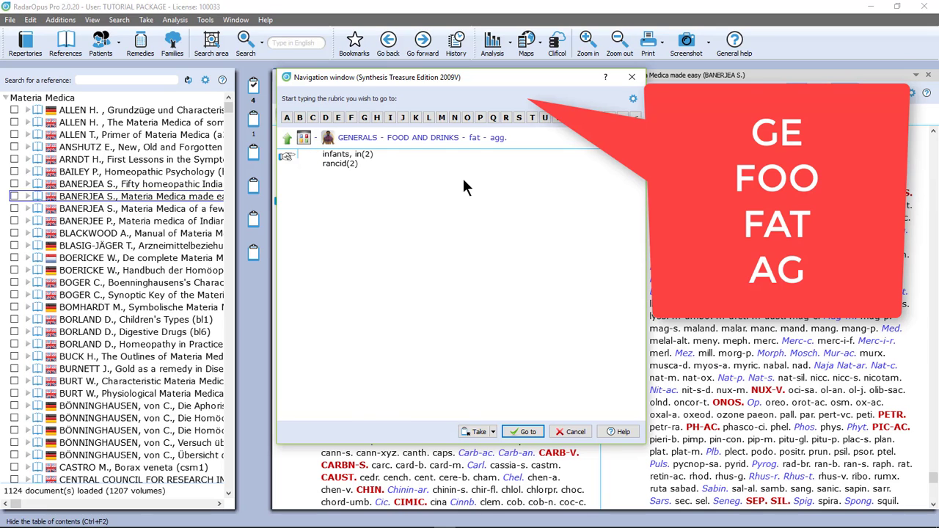
key("Return")
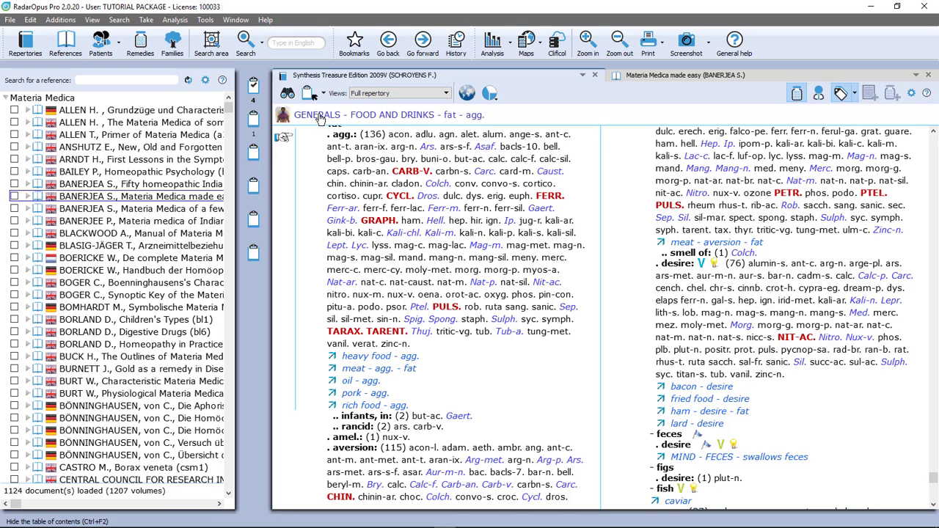
Step: From the FOOD AND DRINKS level of the current rubric path, go to the rubric butter - agg
left_click(385, 119)
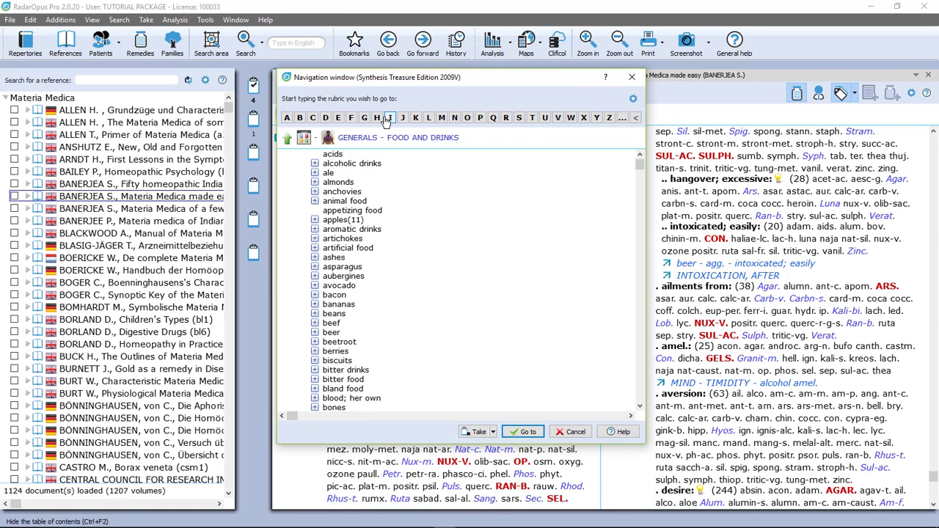
type("butter")
key("Return")
type("a")
key("Return")
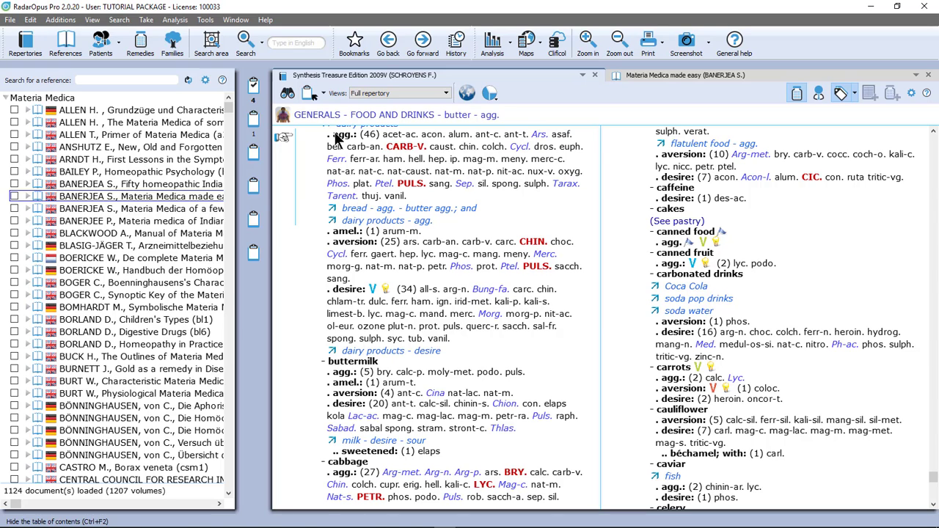
Step: Open the analysis of the first clipboard and jump from it to the rubric HEAD - PAIN - Forehead - Spot; in a
left_click(253, 86)
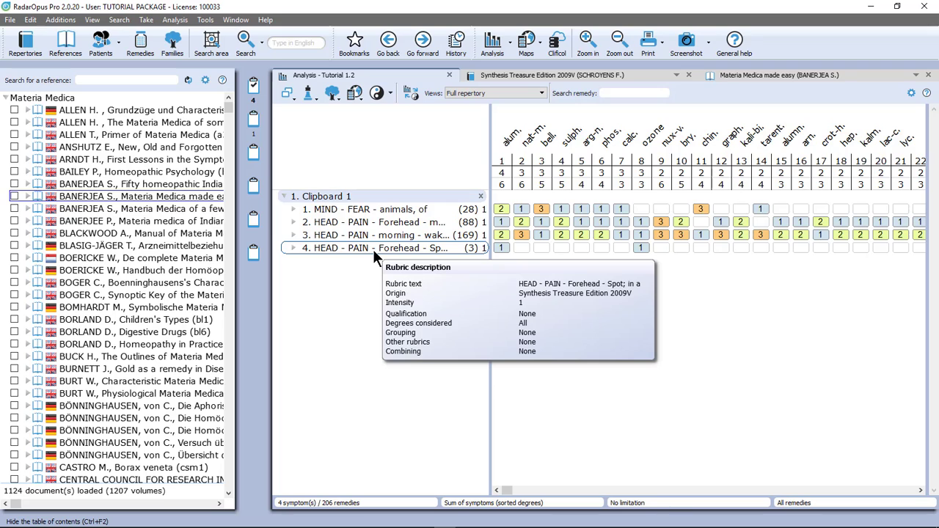
double_click(372, 248)
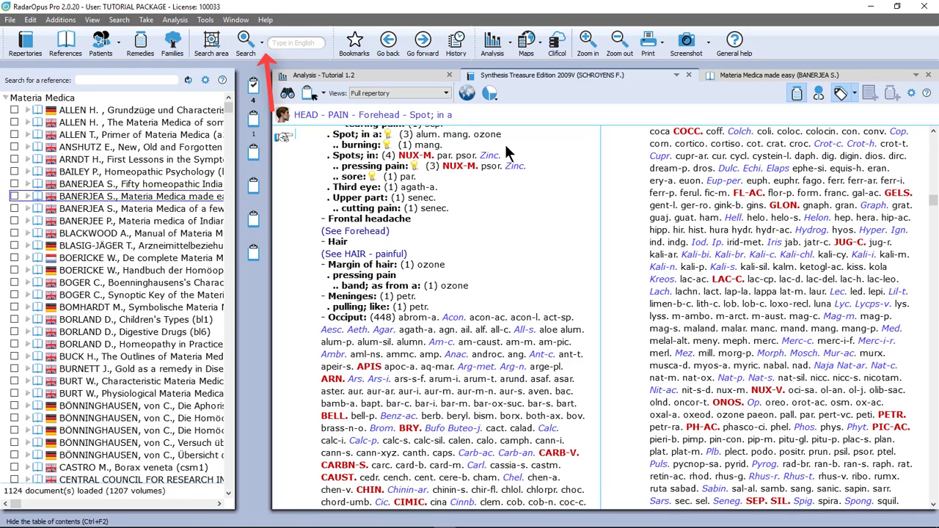
Step: Search only the current document, Synthesis Treasure Edition 2009V, for "pain spot head" and hide the table of contents
left_click(262, 46)
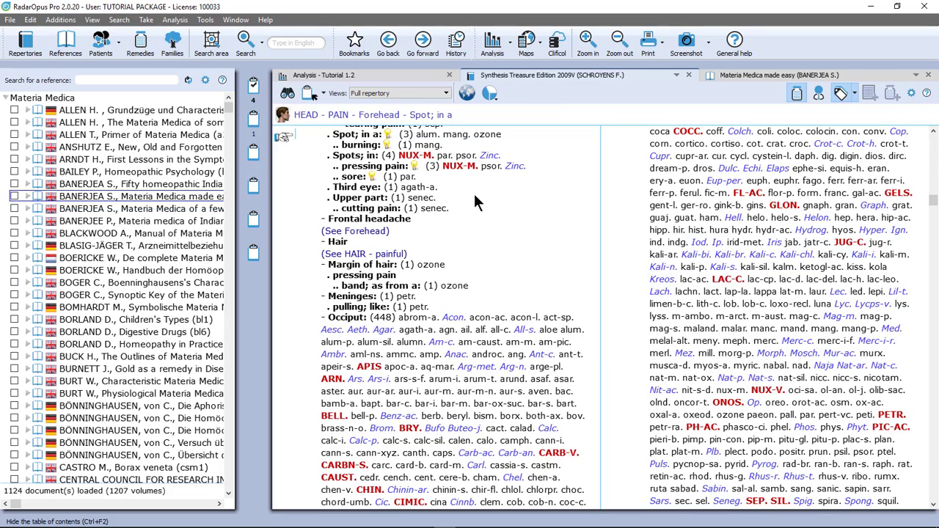
key("question")
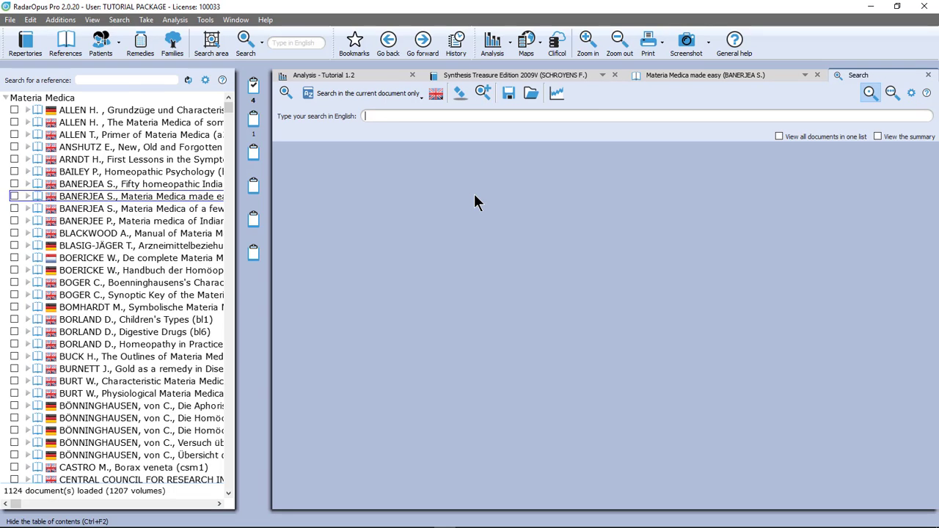
type("pain spot")
key("Return")
type("head")
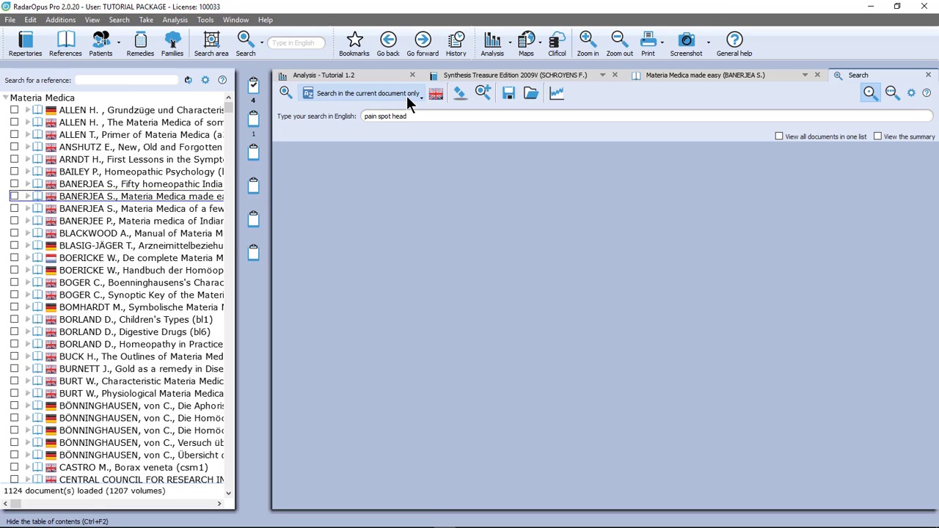
left_click(467, 77)
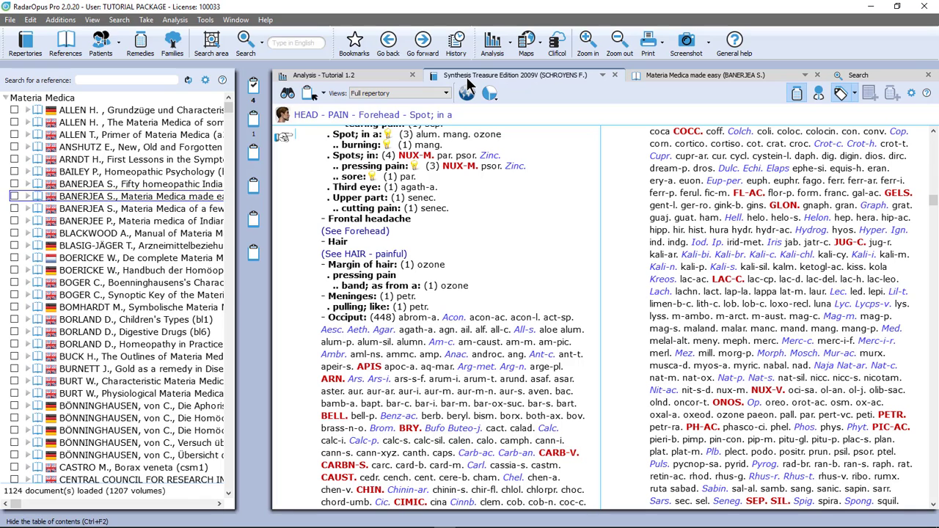
left_click(380, 76)
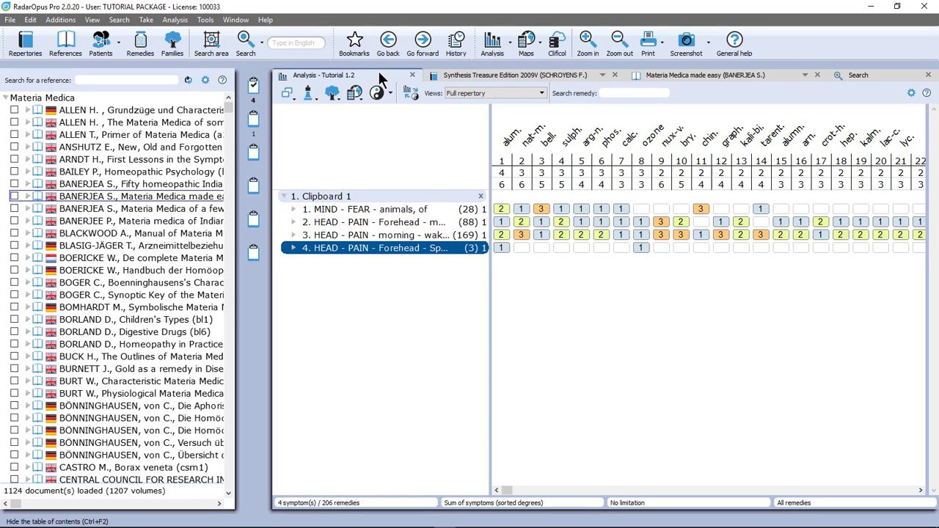
left_click(874, 75)
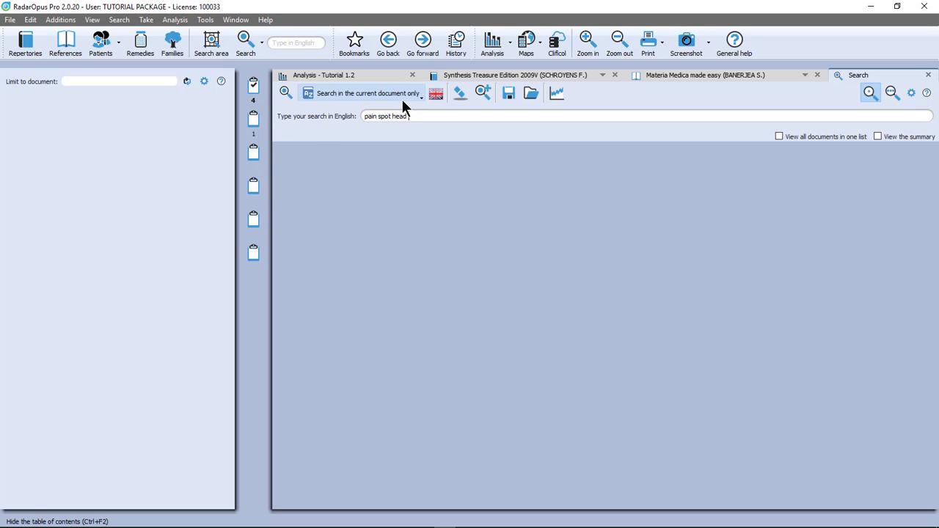
left_click(286, 92)
key("ctrl+F2")
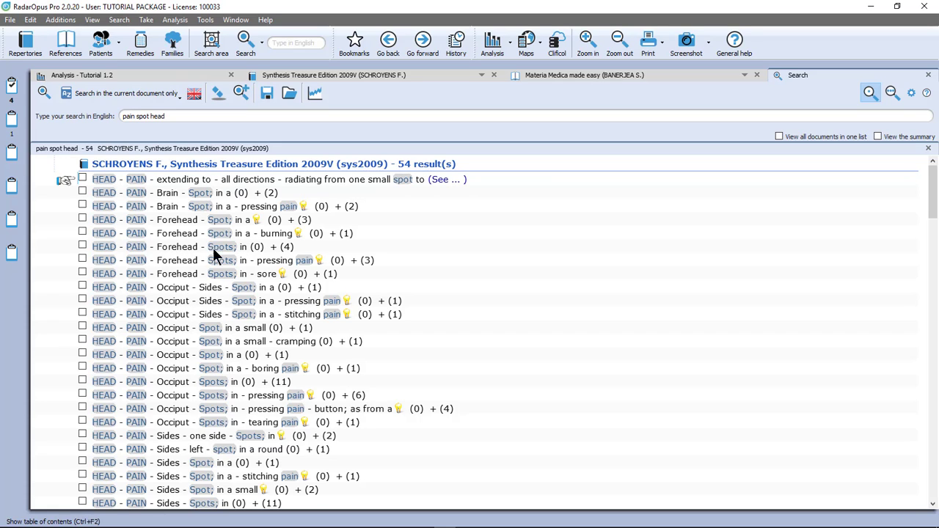
Step: Find the rubric HEAD - PAIN - Spots; in among the search results and open it in the repertory
scroll(192, 291, "down", 9)
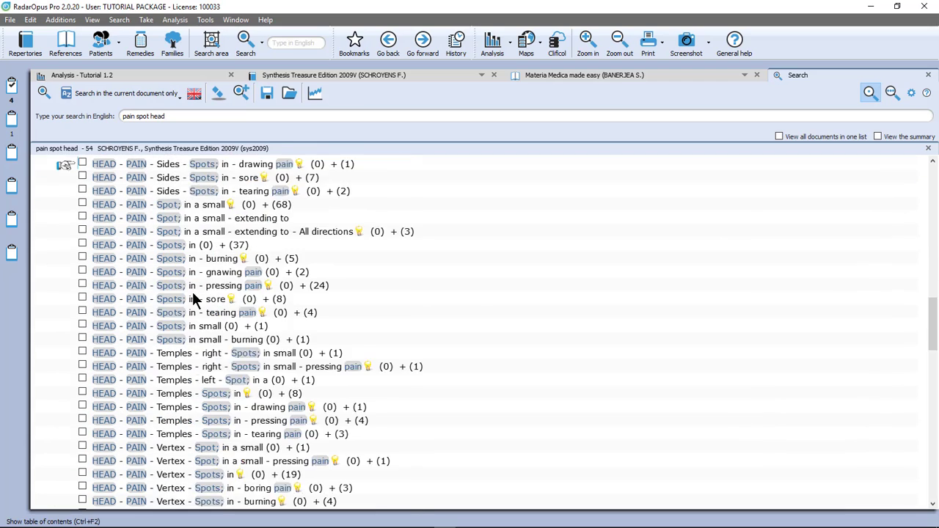
scroll(192, 291, "down", 2)
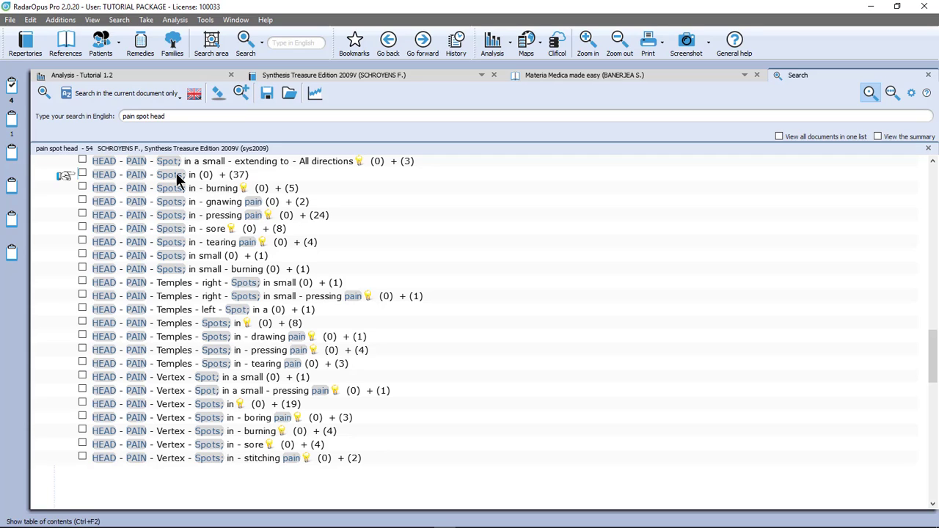
mouse_move(240, 181)
left_click(174, 178)
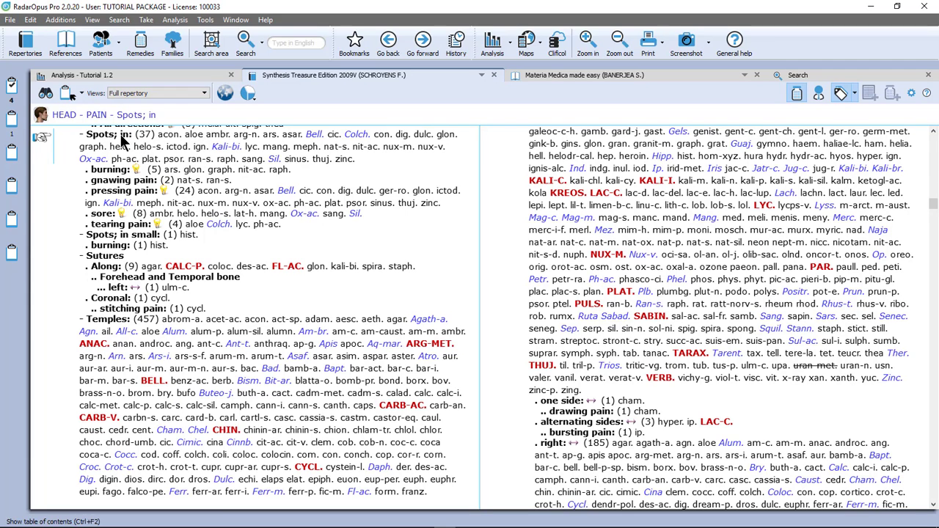
Step: Take the rubric HEAD - PAIN - Spots; in into the first clipboard
mouse_move(124, 142)
left_mouse_down()
mouse_move(52, 118)
mouse_move(55, 96)
mouse_move(63, 126)
mouse_move(106, 140)
left_mouse_up()
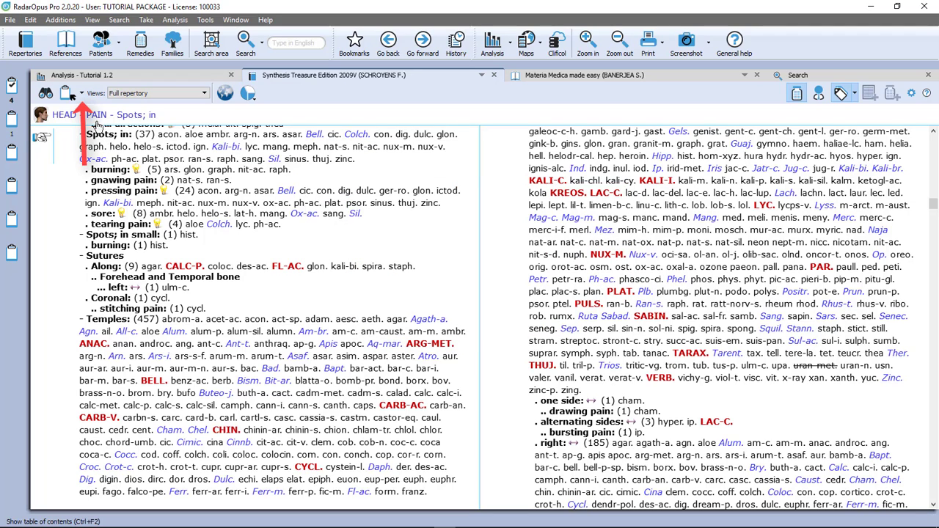
left_click(82, 95)
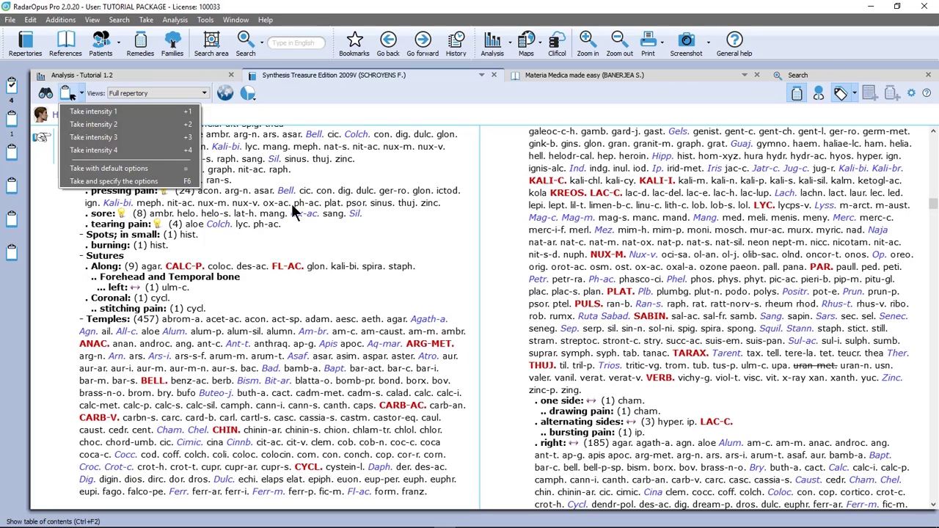
key("Escape")
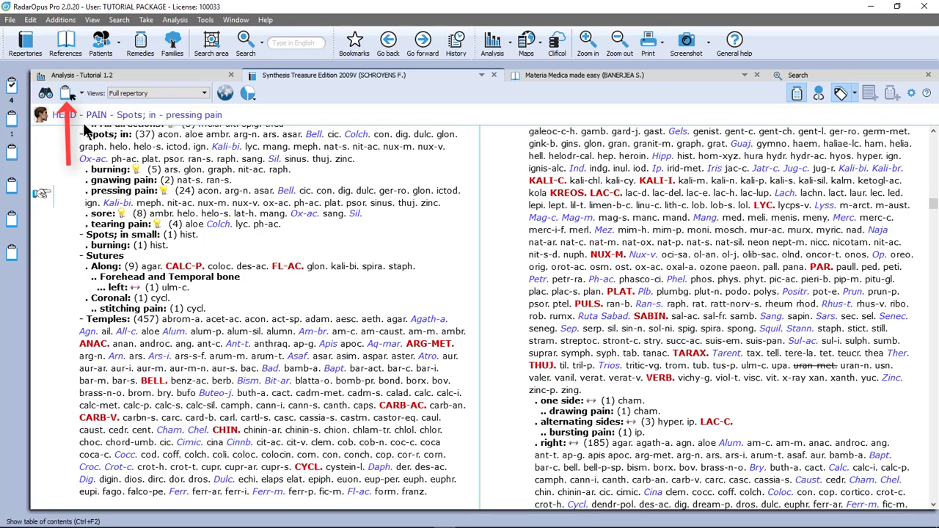
left_click(91, 137)
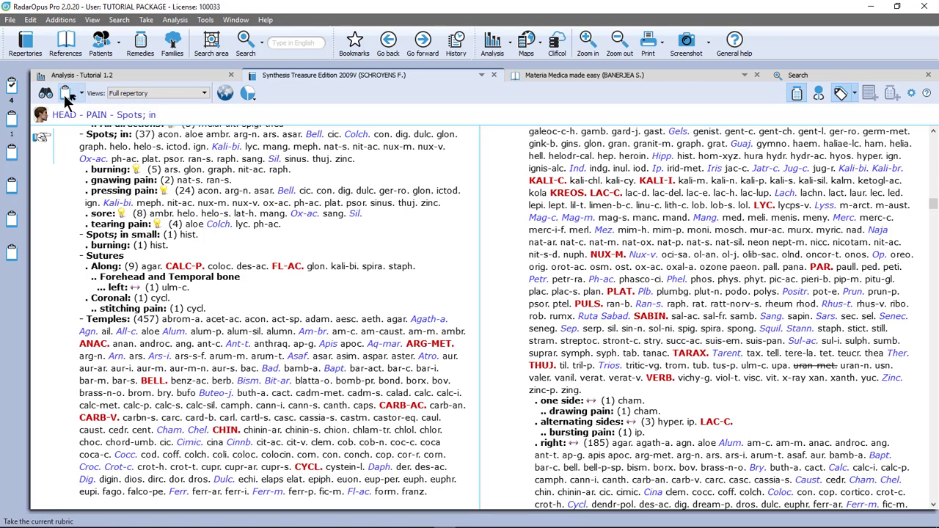
left_click(69, 96)
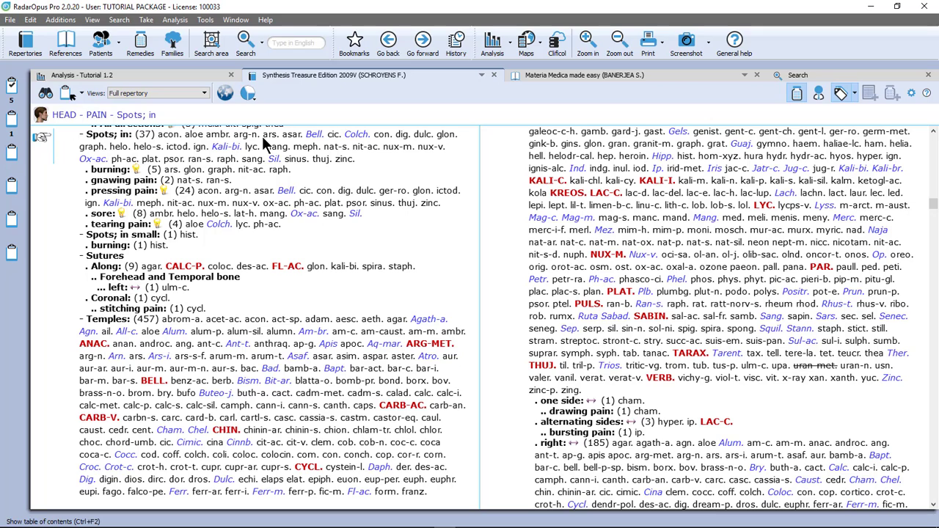
Step: Search the current document for "pregnant vomit" and open the rubric STOMACH - VOMITING - pregnancy agg.; during from the results
left_click(288, 42)
type("pregnant v")
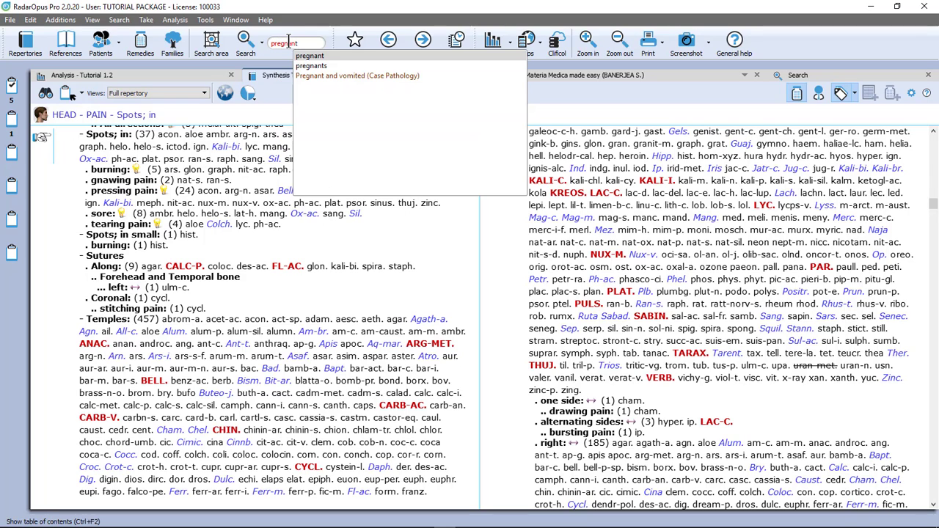
type("omit")
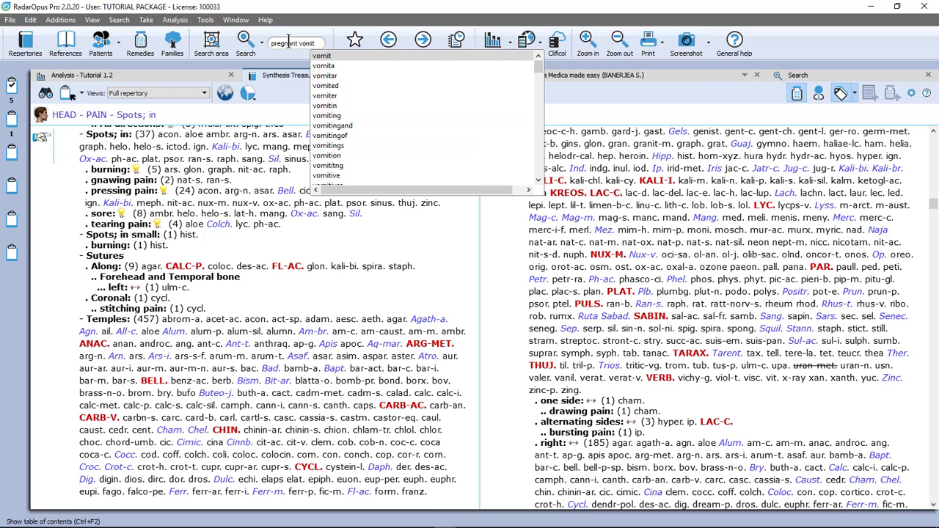
key("Return")
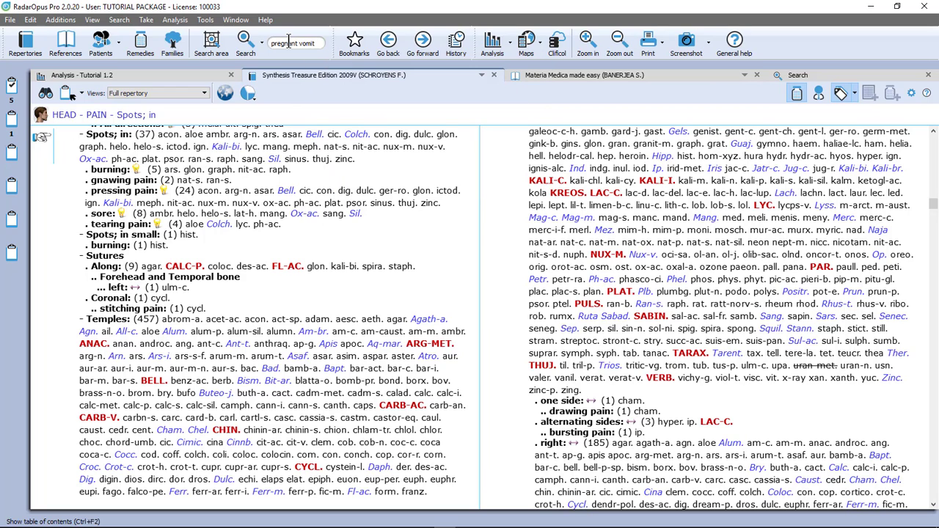
key("Return")
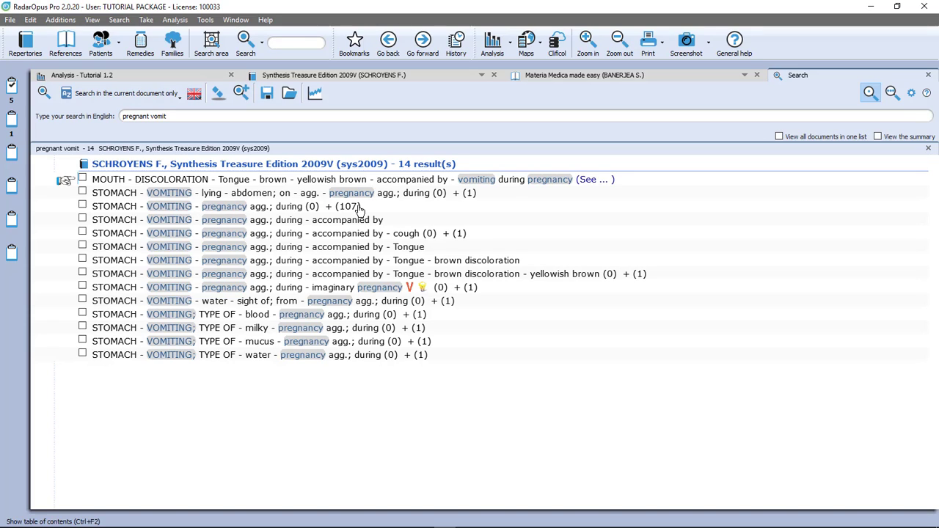
left_click(222, 211)
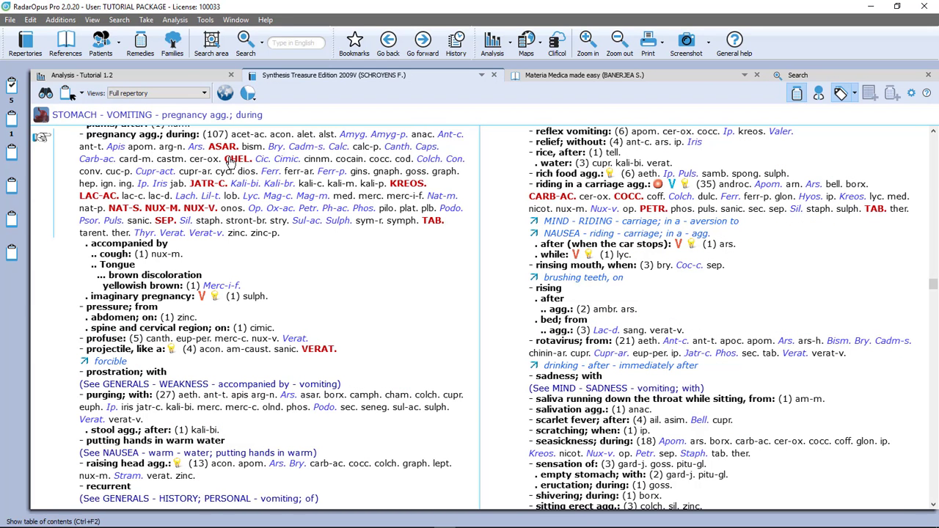
Step: Open the advanced search, compare it with the simple search, and clear the previous search from the advanced form
left_click(263, 46)
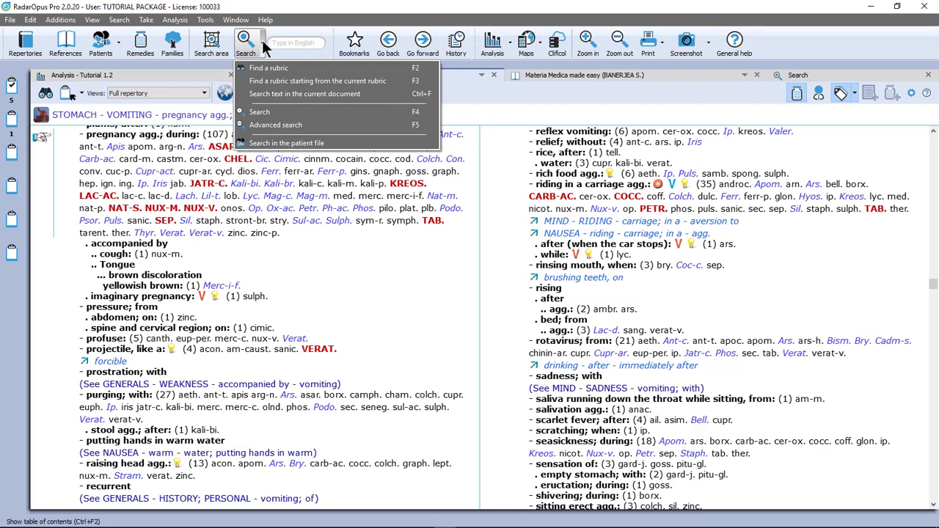
left_click(285, 126)
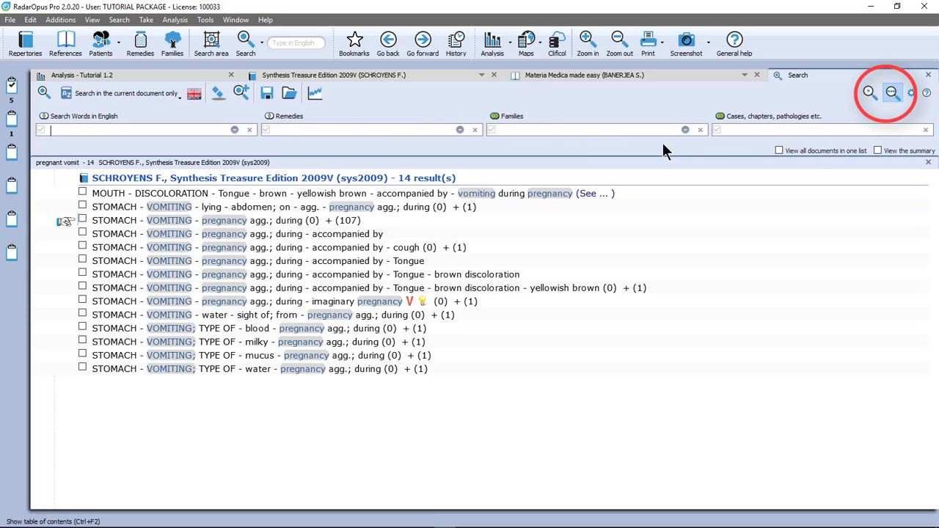
left_click(869, 92)
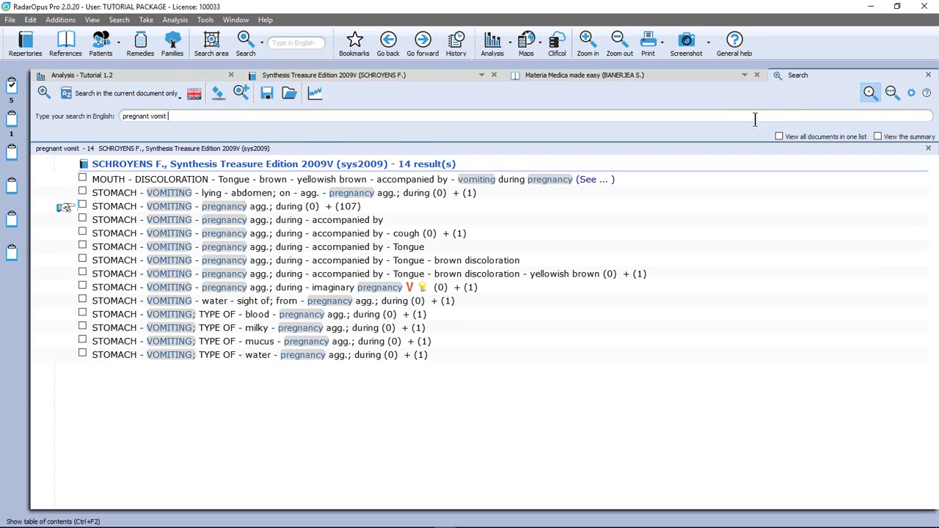
left_click(892, 91)
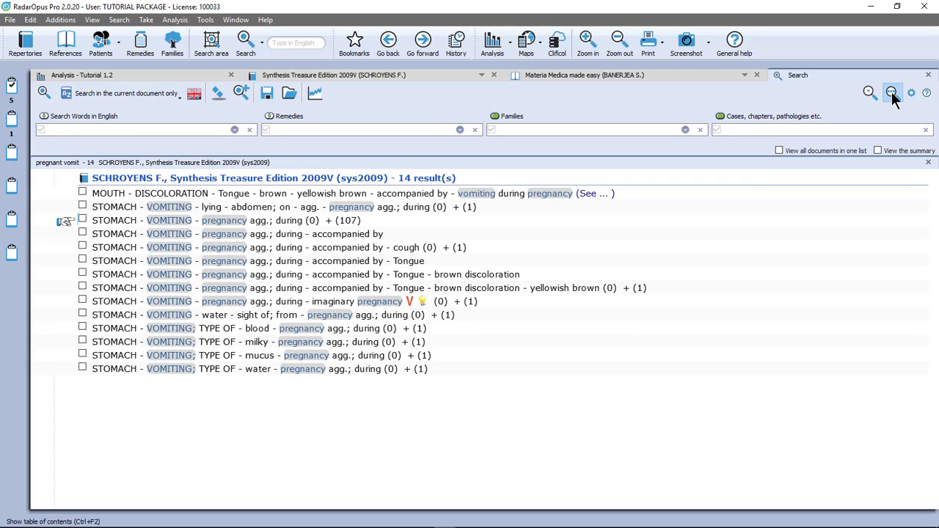
left_click(218, 93)
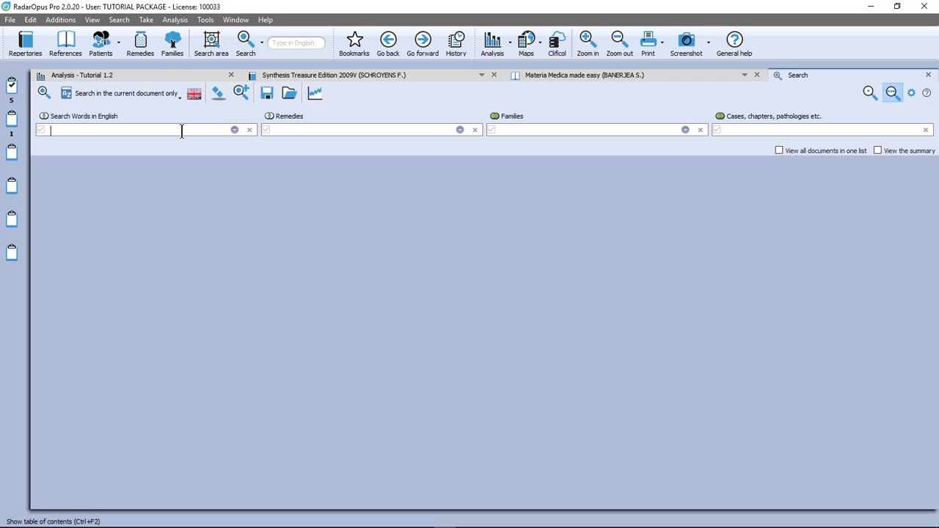
Step: Run an advanced search in the current document for the words head, nail and pain, and look through the results
type("head")
key("Return")
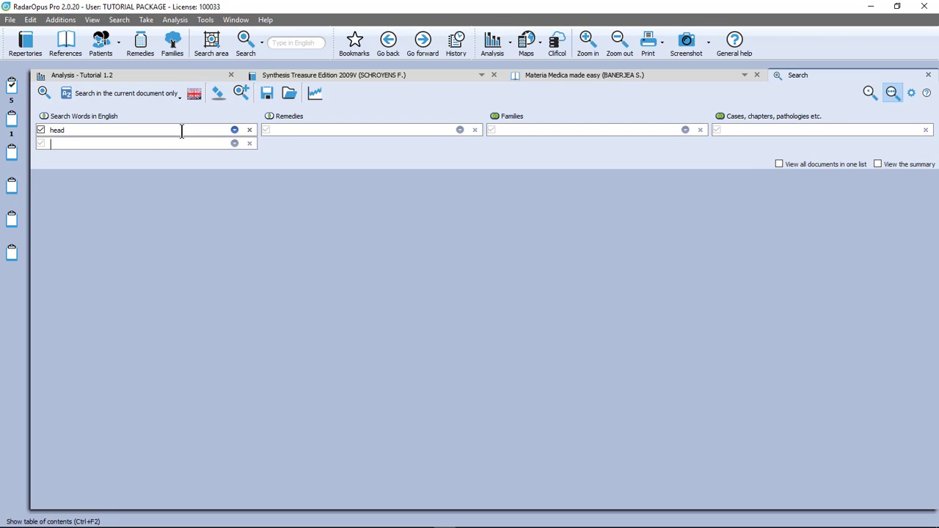
type("nail")
key("Return")
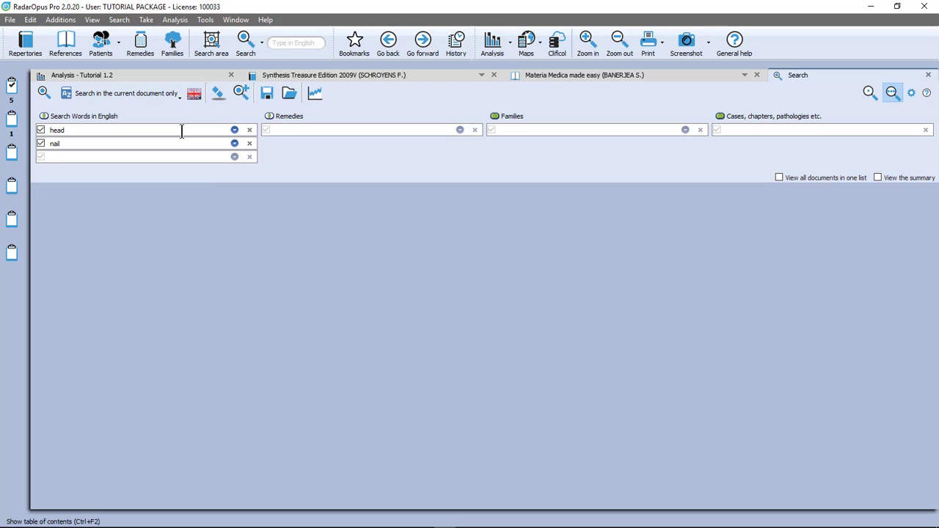
type("pain")
key("Return")
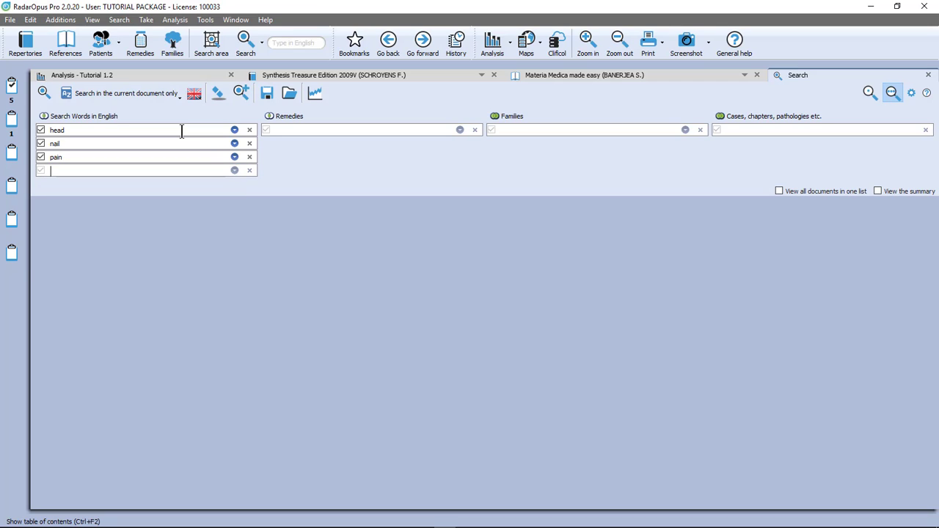
left_click(175, 97)
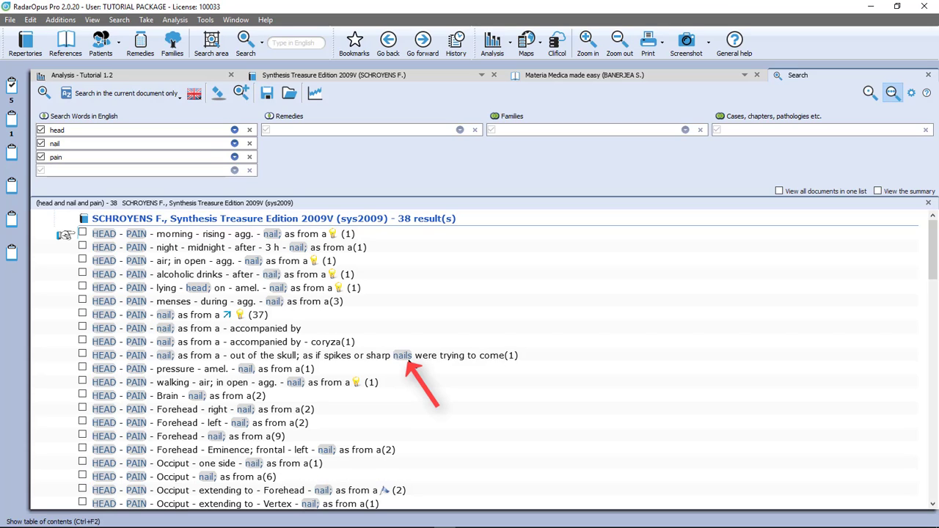
key("End")
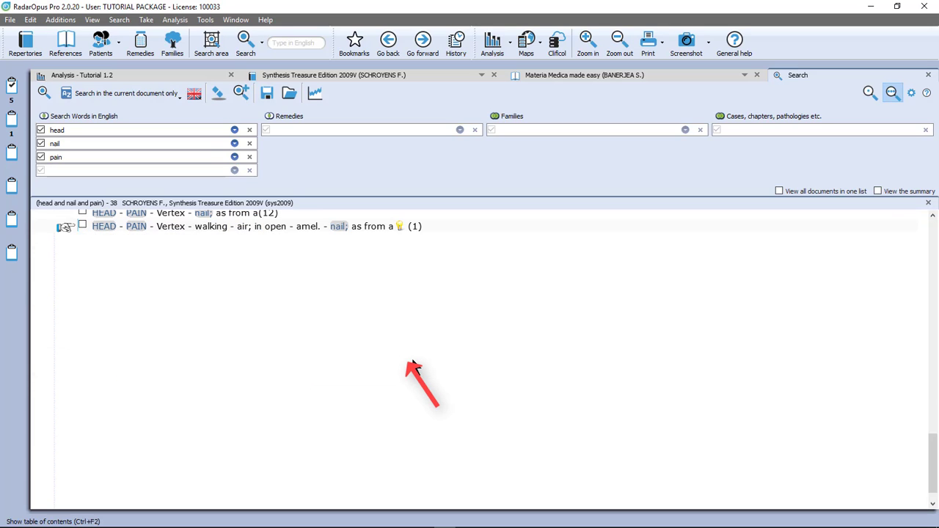
scroll(413, 367, "up", 4)
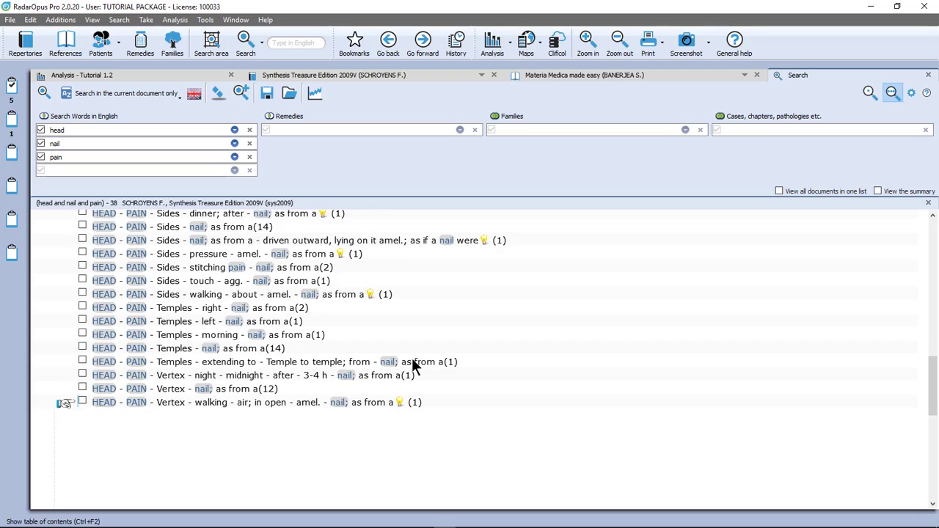
scroll(412, 360, "up", 1)
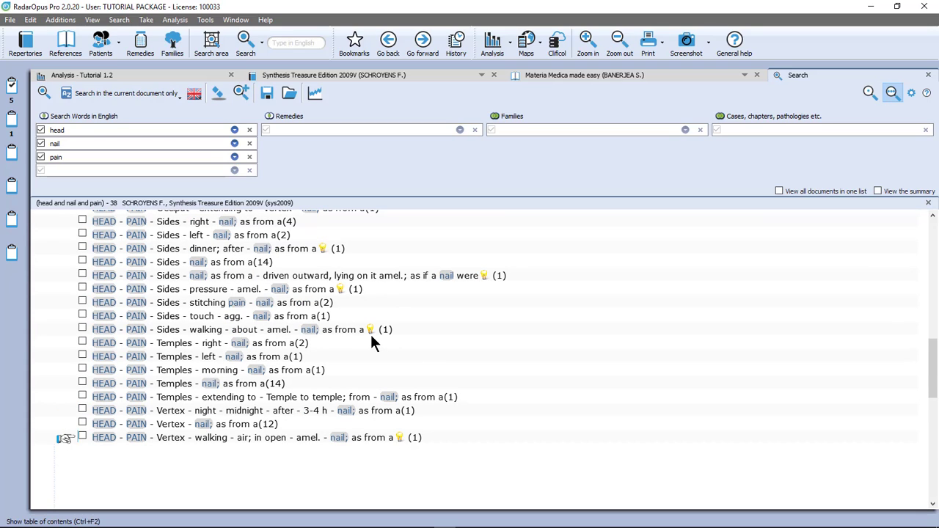
Step: Check the dictionary words for nail and pain, and open the rubric HEAD - PAIN - Sides - touch - agg. - nail; as from a
left_click(235, 143)
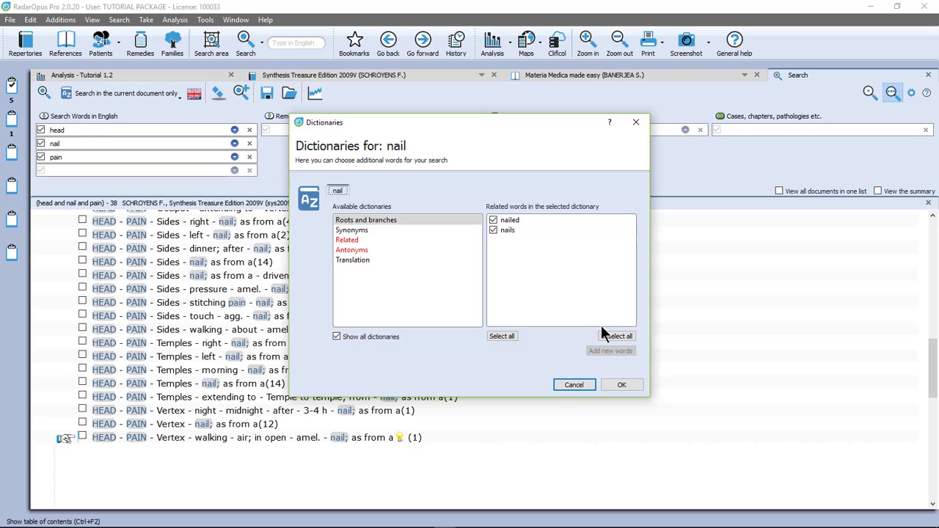
left_click(623, 385)
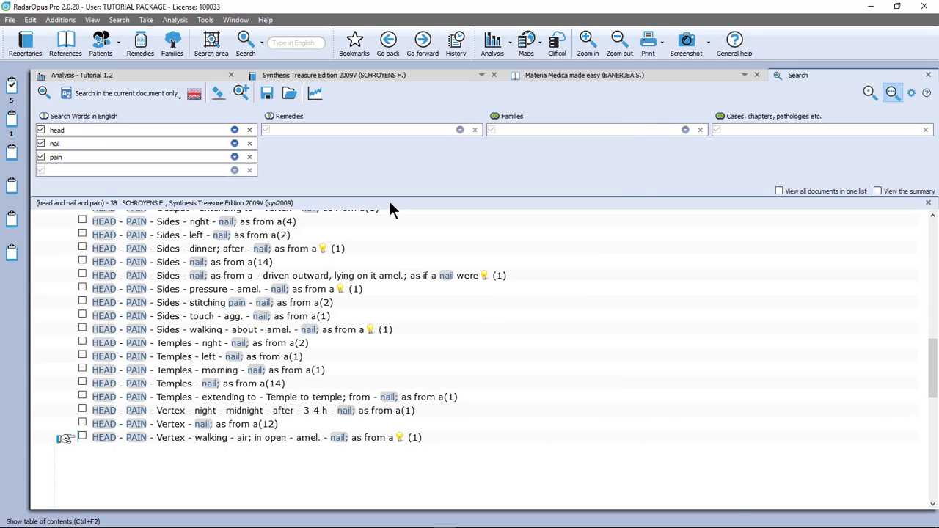
left_click(235, 157)
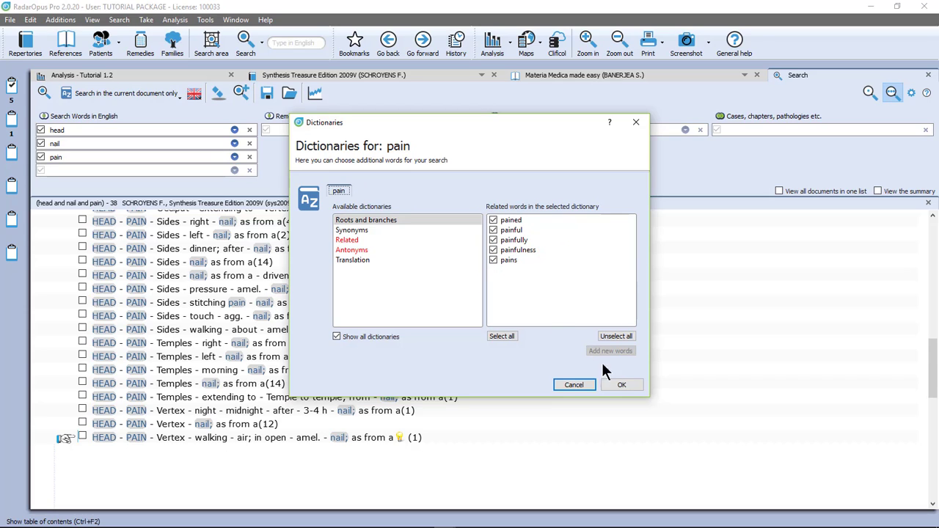
left_click(622, 385)
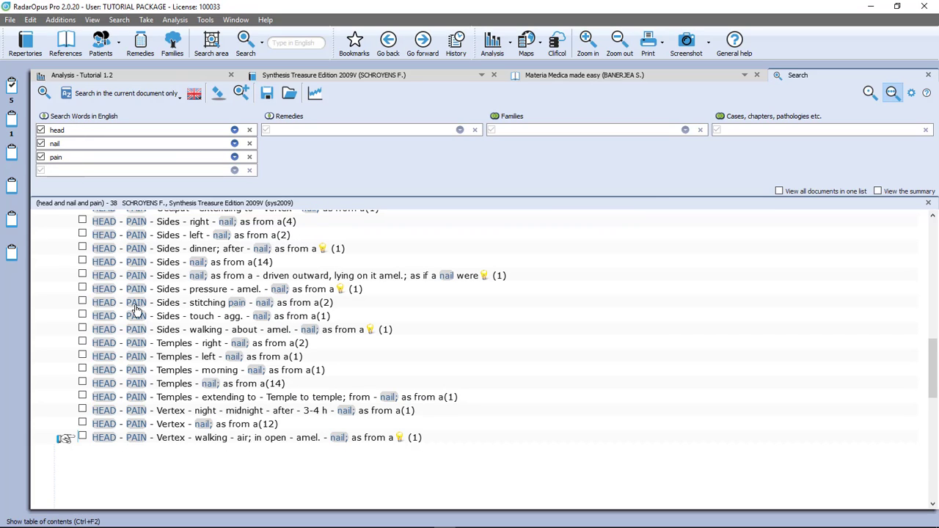
double_click(162, 316)
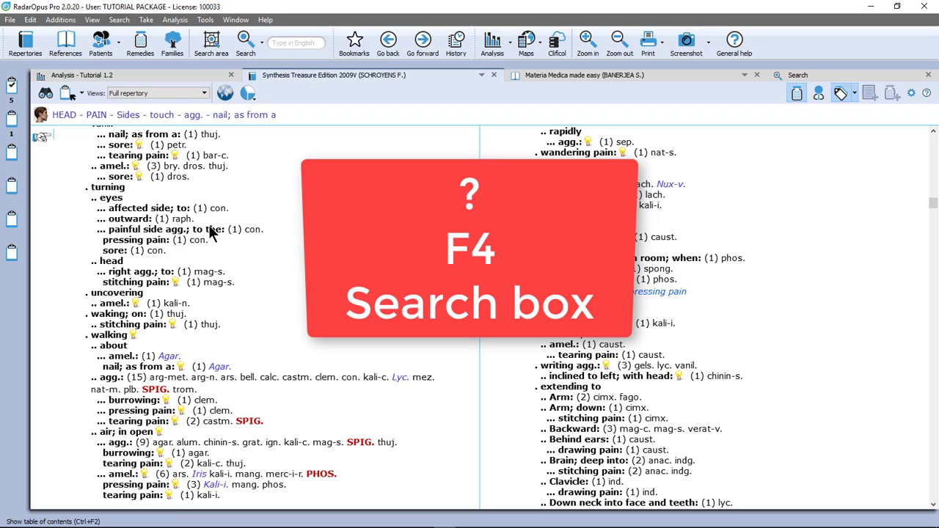
Step: Run a simple search in the current document for "vesicle lips"
key("F4")
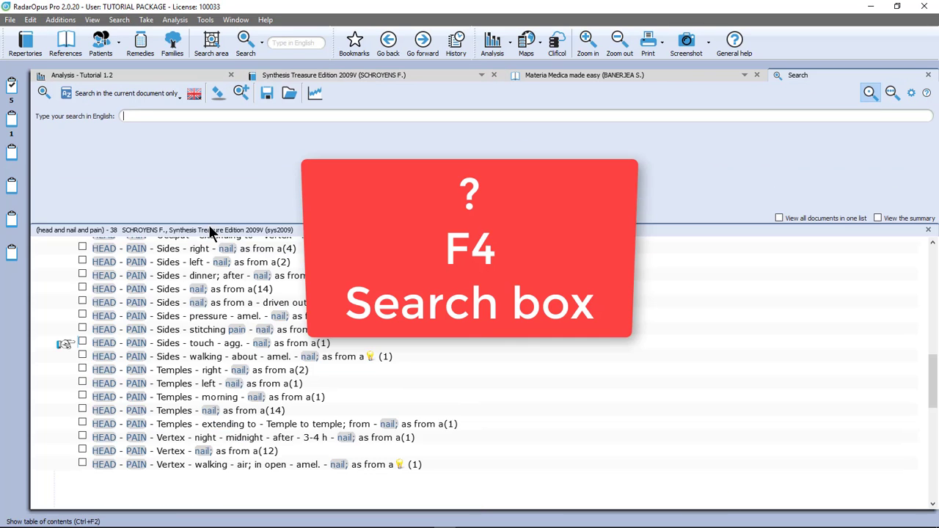
type("vesiv")
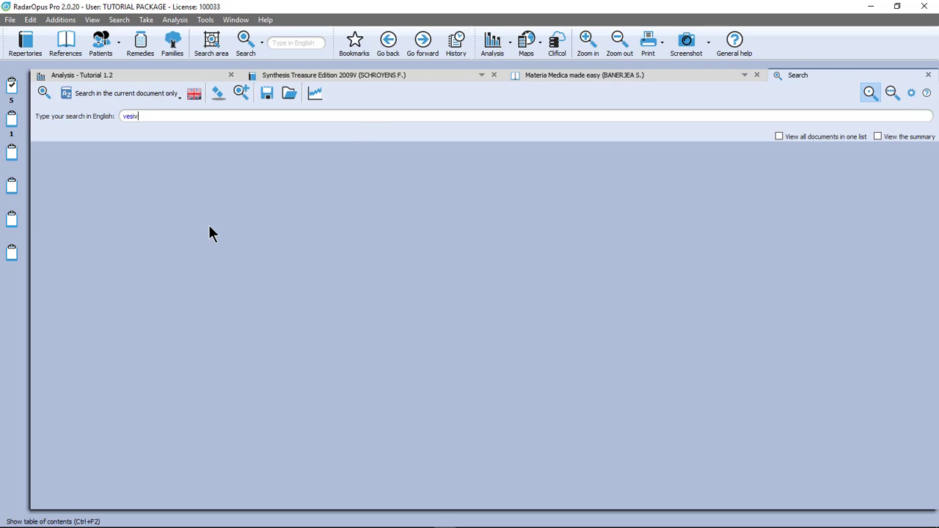
key("BackSpace")
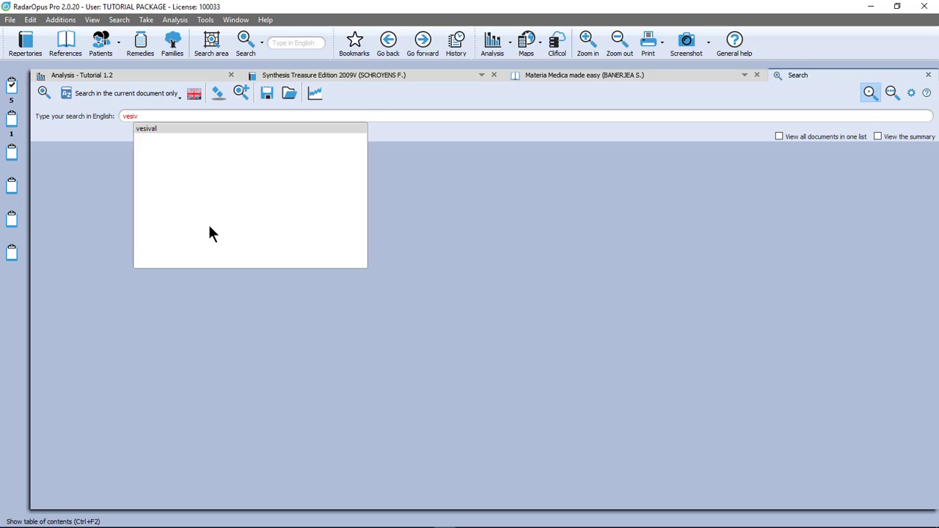
type("cle lip")
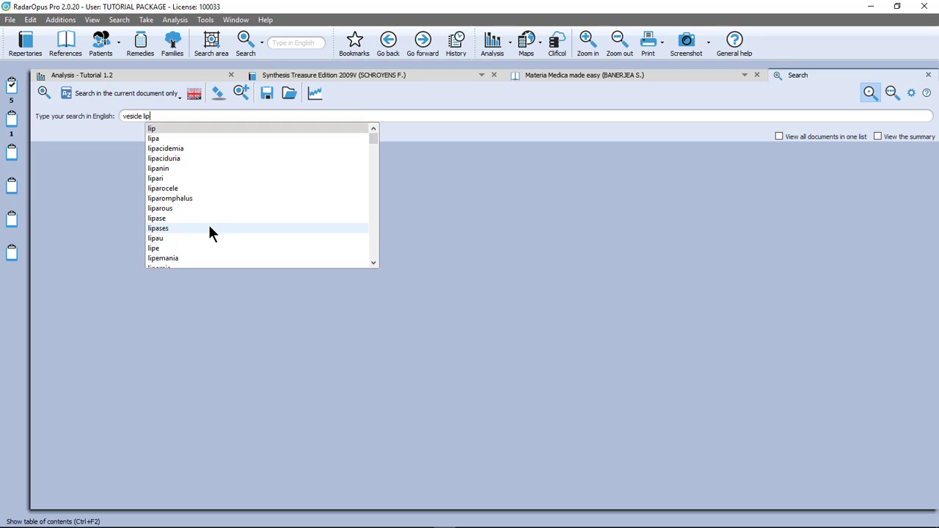
type("s")
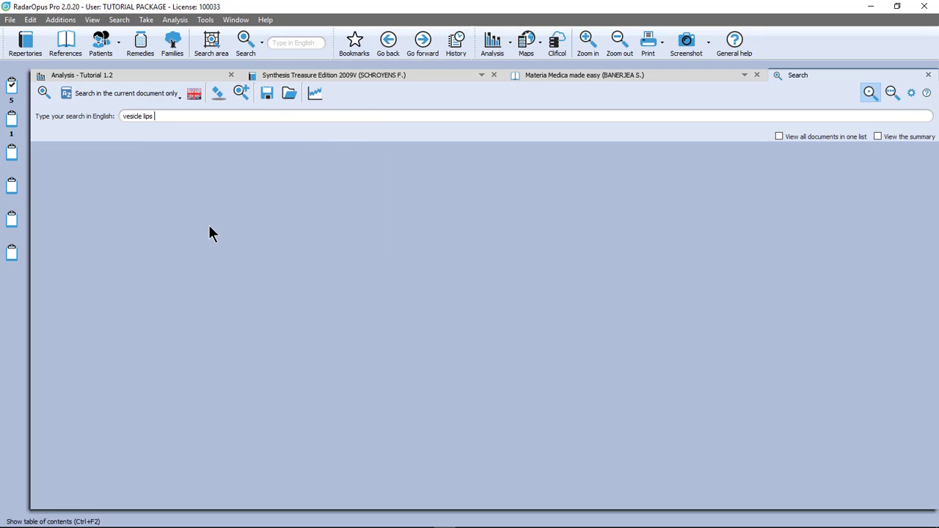
key("Return")
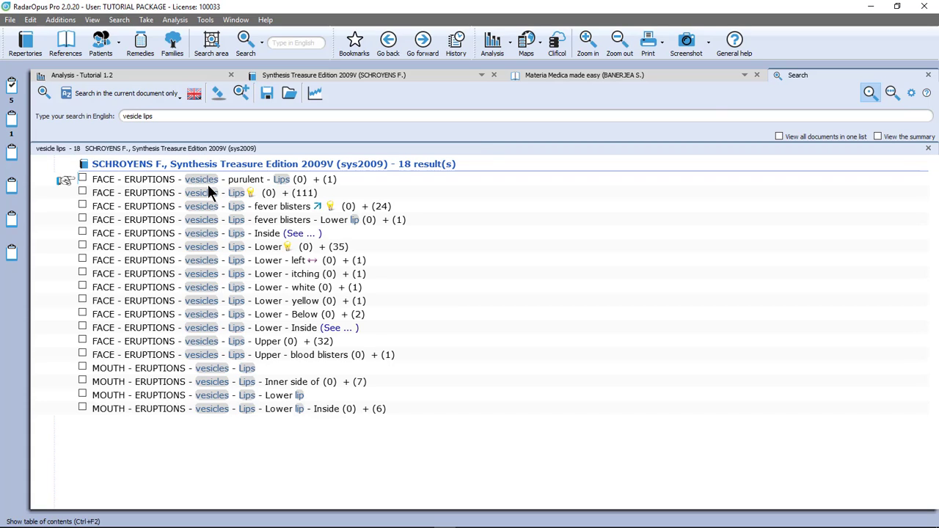
Step: Open the rubric FACE - ERUPTIONS - vesicles - Lips from the results and take it into the third clipboard
left_click(168, 192)
double_click(172, 195)
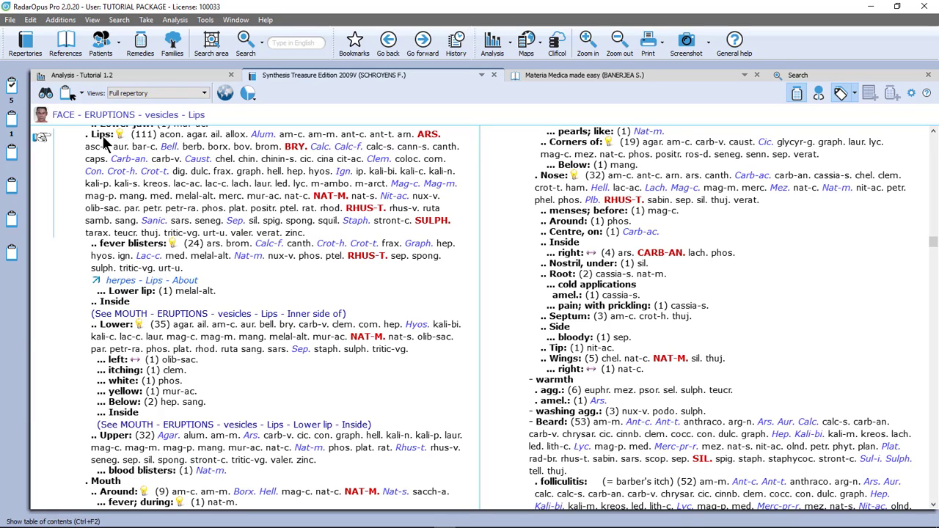
left_click_drag(105, 141, 13, 153)
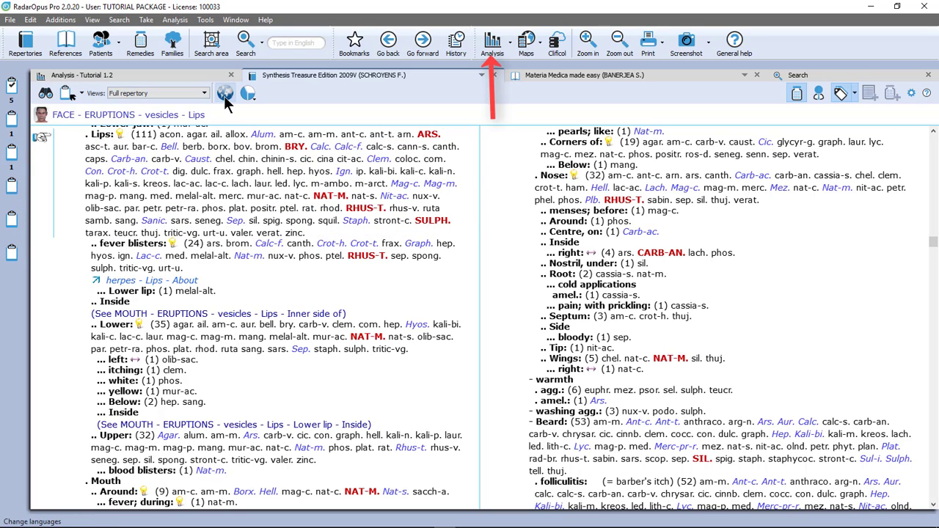
Step: Open the analysis and view the contents of Clipboard 1, Clipboard 2 and Clipboard 3 one at a time
left_click(493, 44)
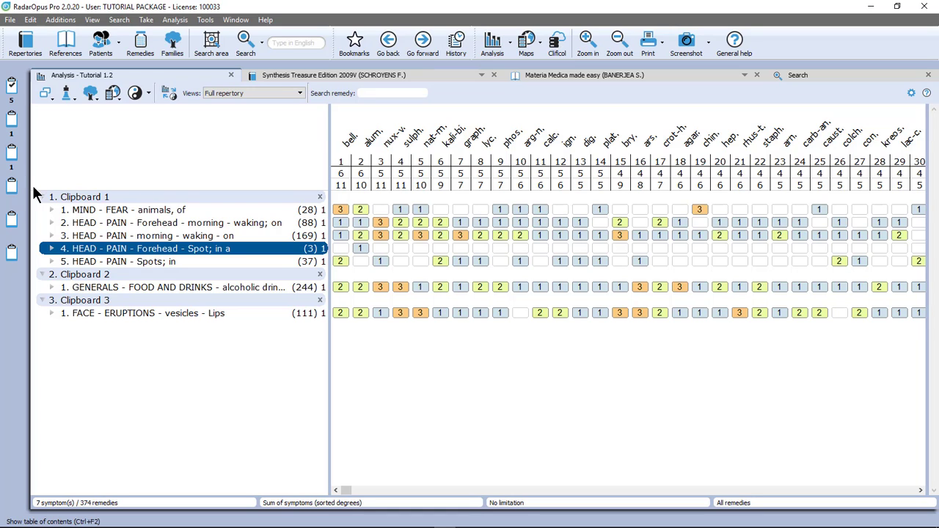
left_click(12, 87)
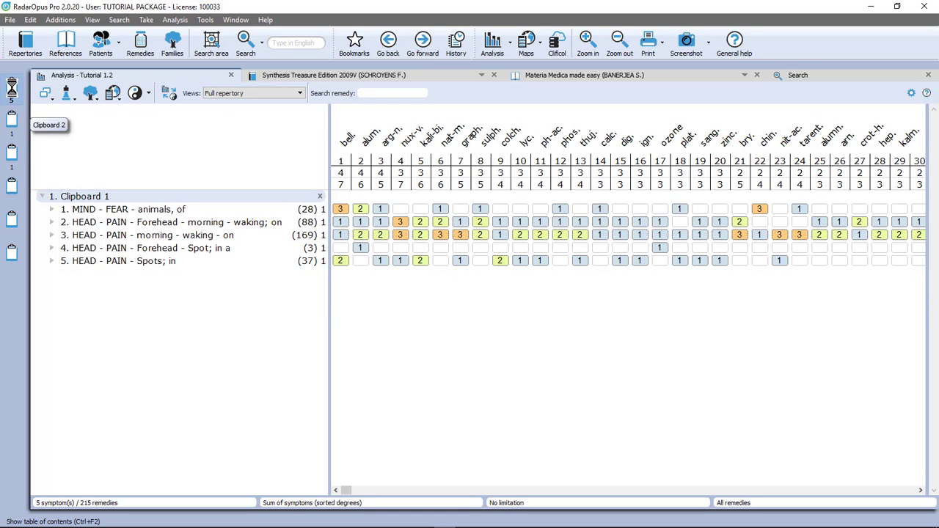
left_click(11, 118)
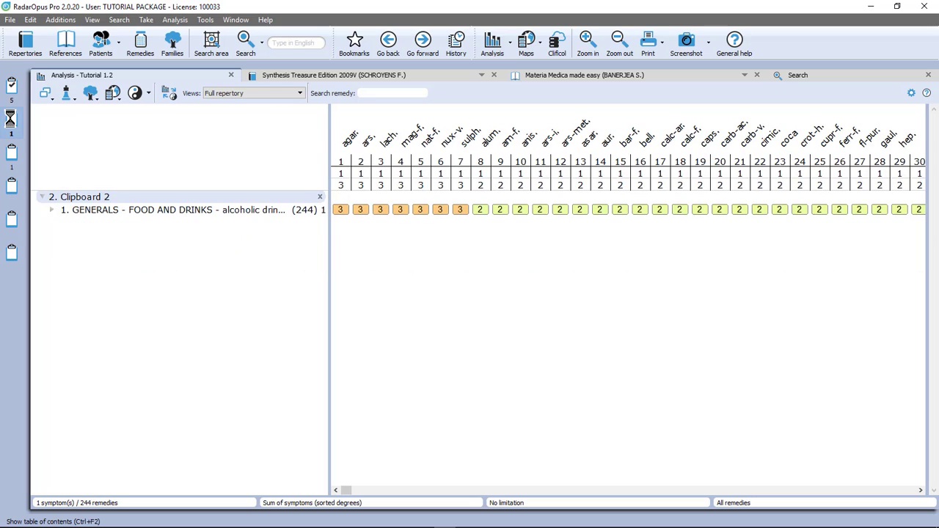
left_click(11, 152)
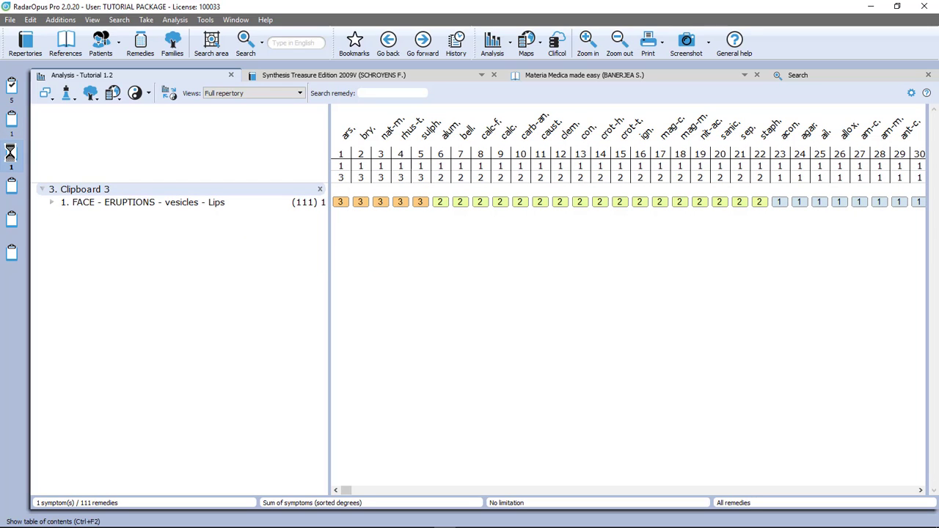
Step: Combine Clipboard 1 and Clipboard 2 with Clipboard 3 in the analysis, and exclude Clipboard 1 again
left_click(12, 88, "ctrl")
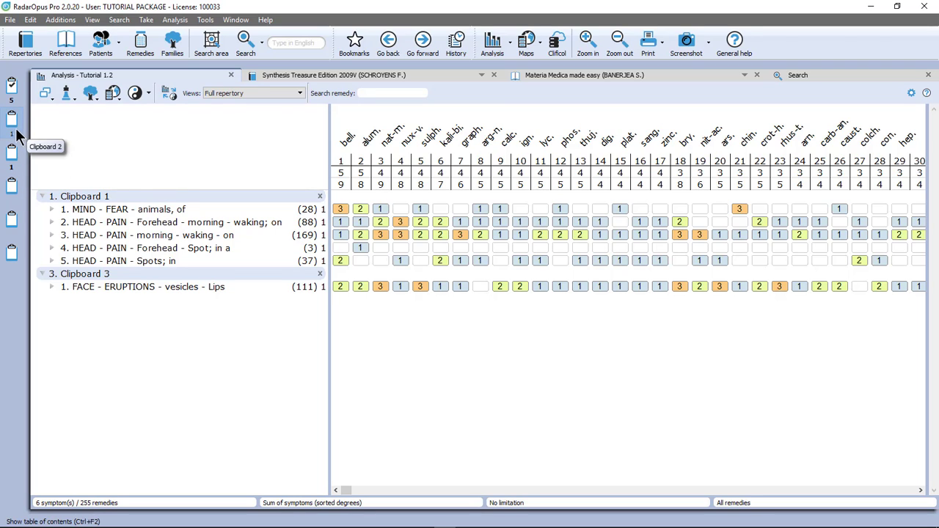
left_click(12, 123)
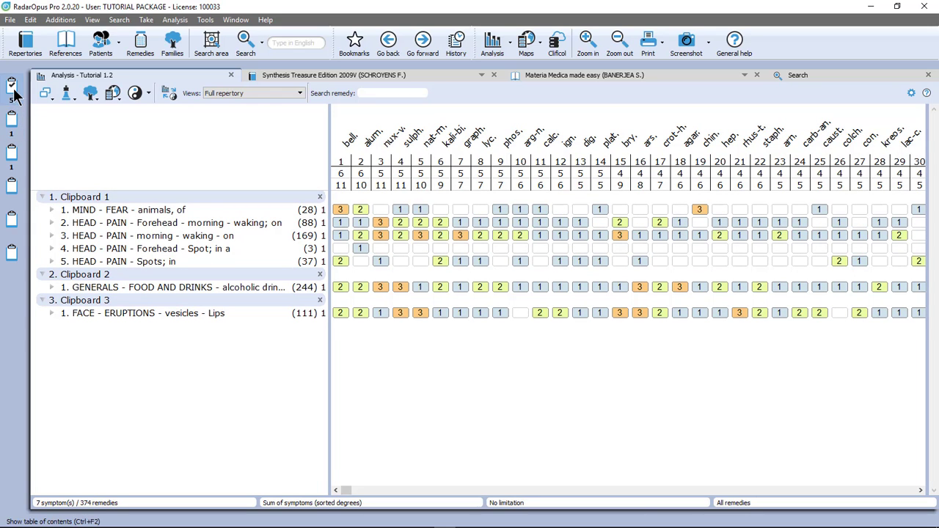
left_click(13, 88)
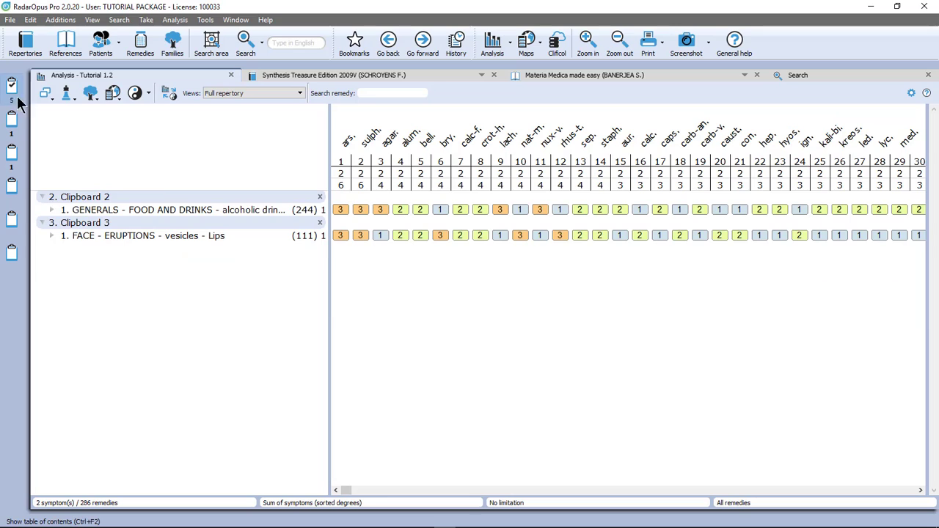
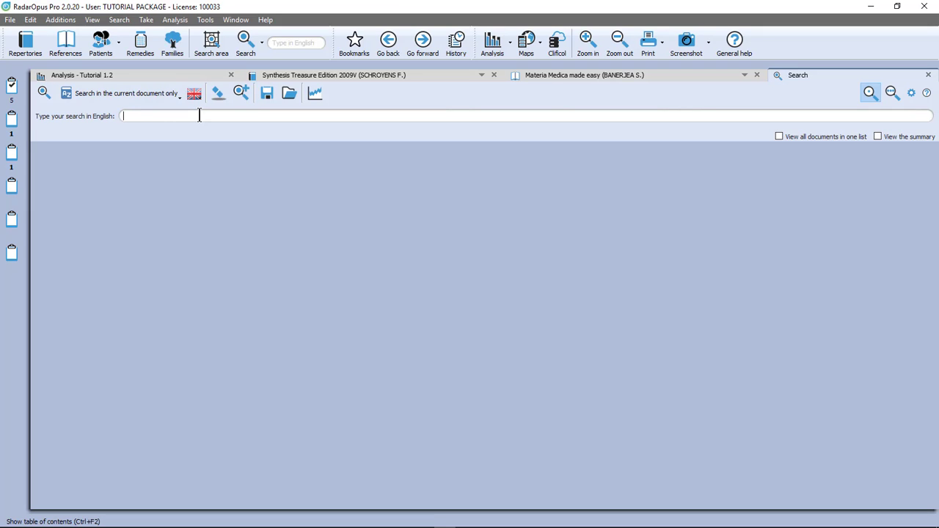
Step: Run a simple search in the current document for "vomit pregnant black"
type("vomo")
key("BackSpace")
type("it pregnant black")
key("Return")
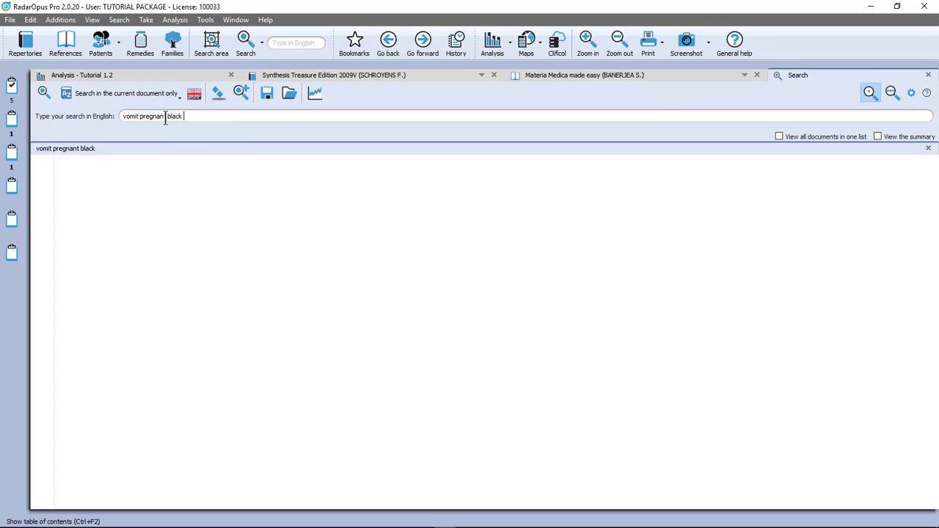
Step: Extend the search scope to all documents and rerun the search for "vomit pregnant black"
left_click(148, 94)
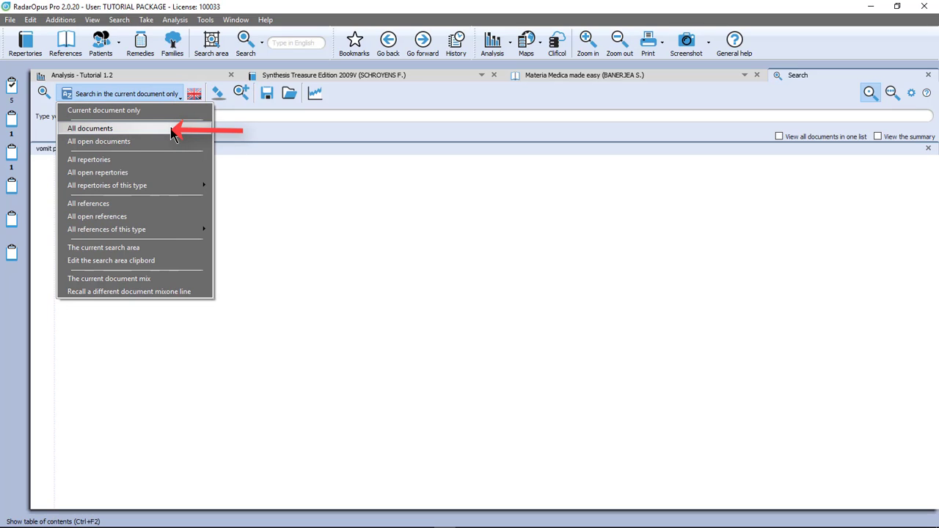
left_click(170, 128)
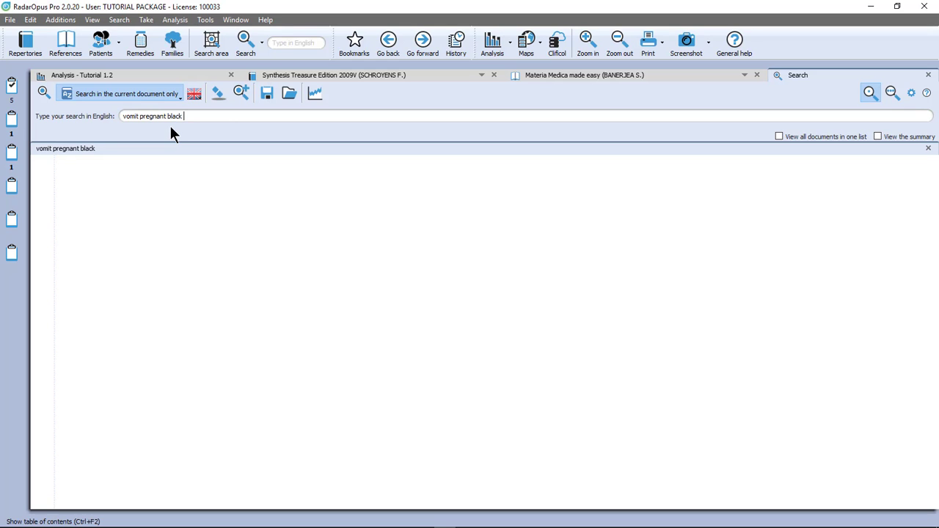
key("Return")
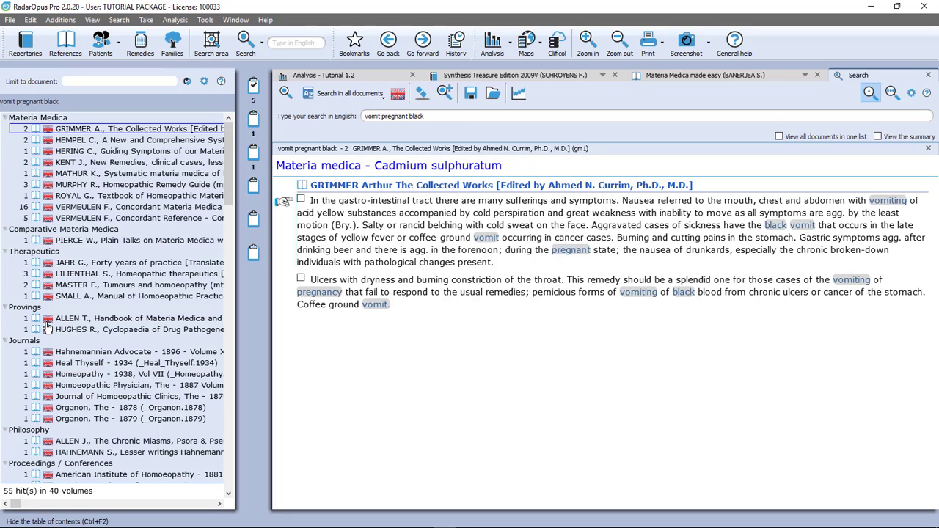
Step: Take the Nux vomica vomiting passage from Hering's Guiding Symptoms into Clipboard 1 and display the analysis
left_click(90, 153)
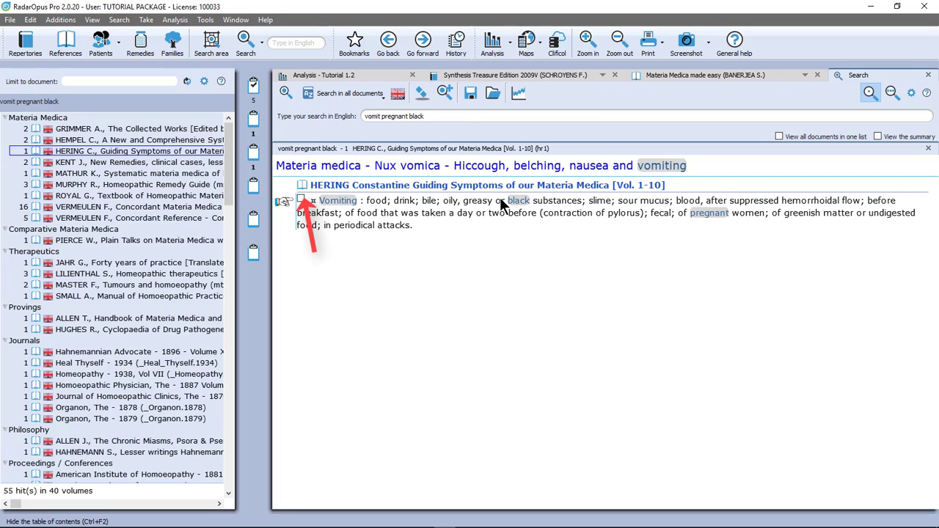
left_click(300, 200)
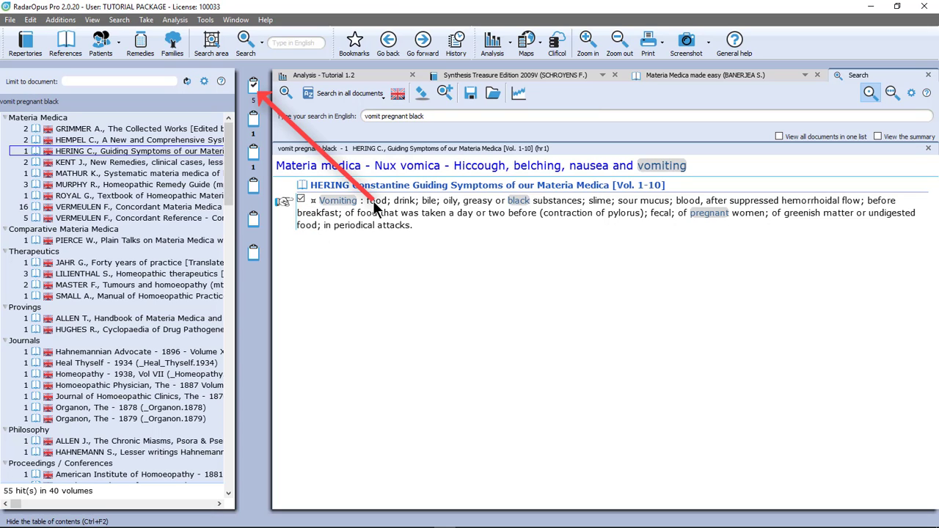
left_click_drag(373, 201, 255, 86)
left_click(492, 44)
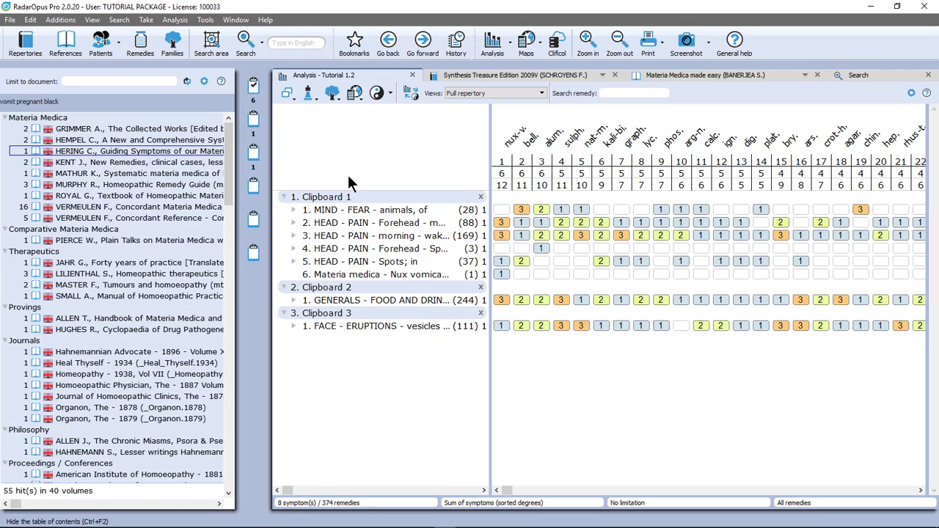
left_click(360, 211)
Step: Start saving the current analysis to a folder and clear the suggested analysis name
right_click(255, 89)
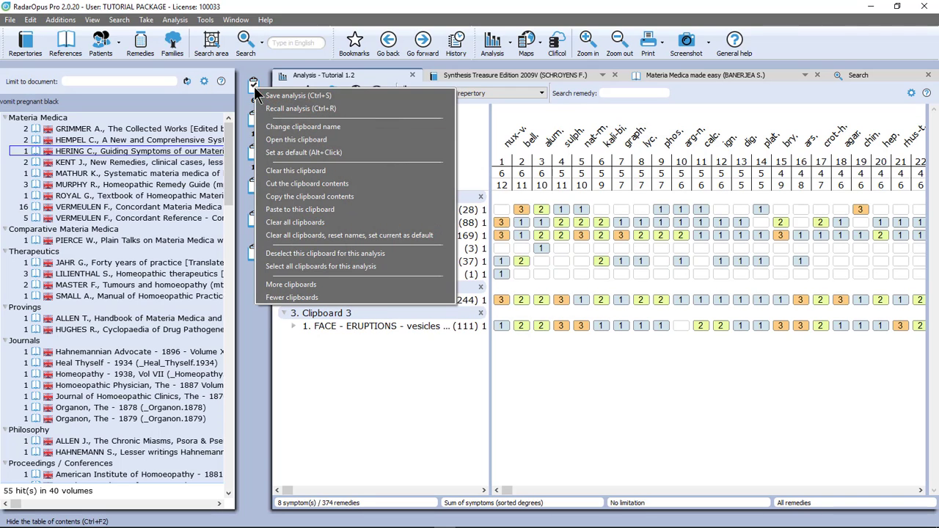
left_click(270, 96)
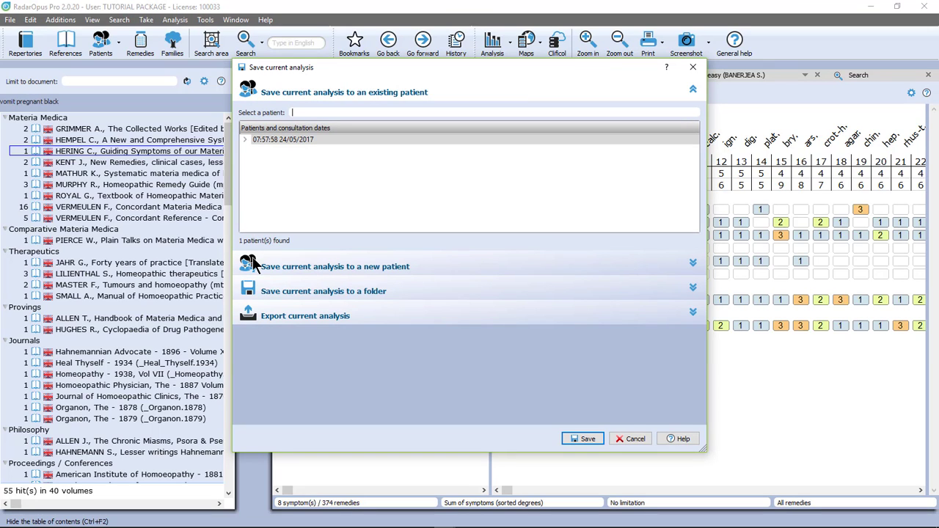
left_click(273, 290)
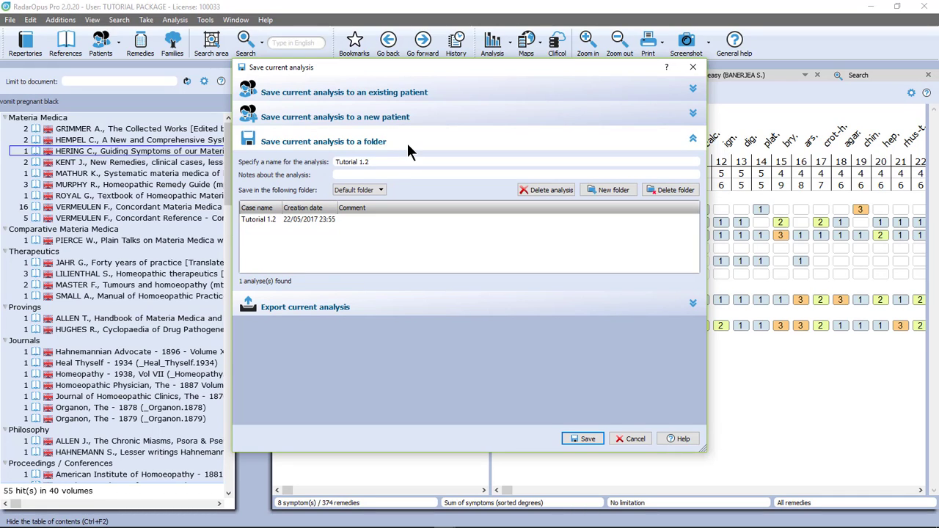
key("BackSpace")
key("BackSpace")
key("BackSpace")
key("BackSpace")
key("BackSpace")
key("BackSpace")
key("BackSpace")
key("BackSpace")
key("BackSpace")
key("BackSpace")
key("BackSpace")
key("BackSpace")
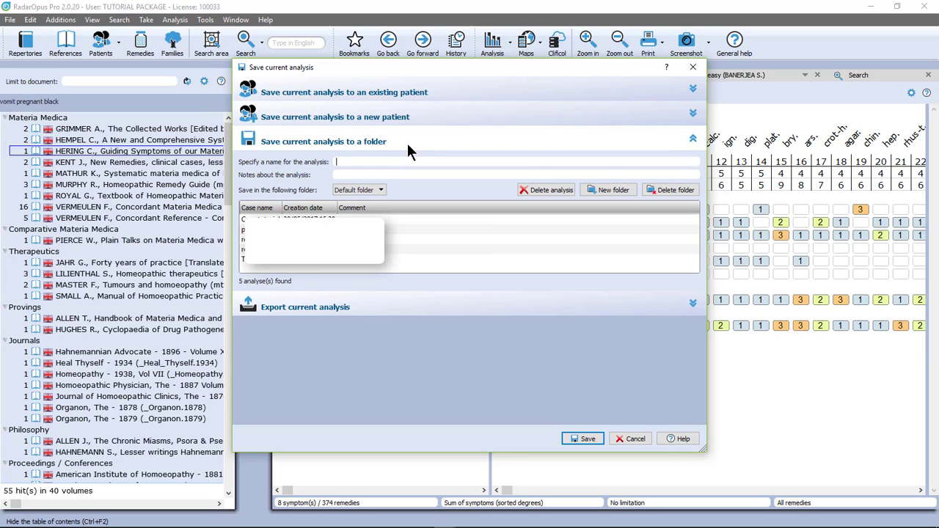
type("test")
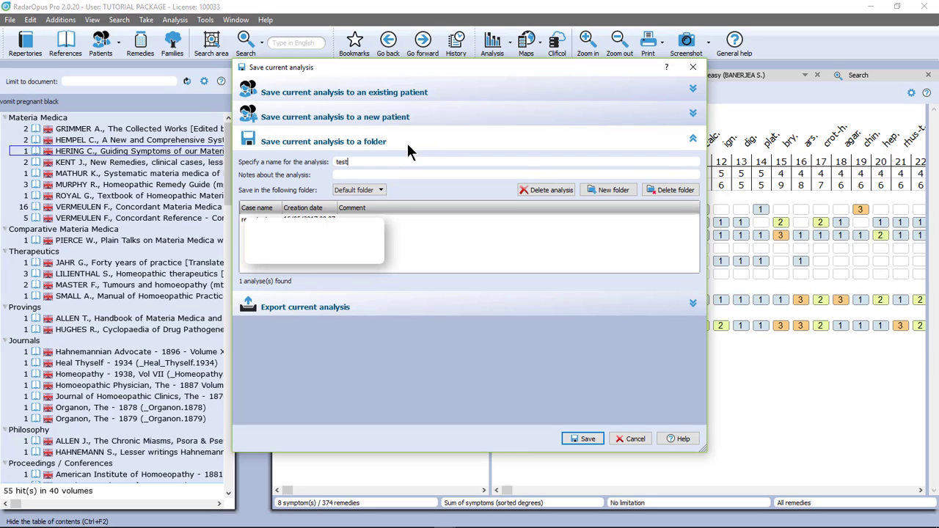
key("BackSpace")
key("BackSpace")
key("BackSpace")
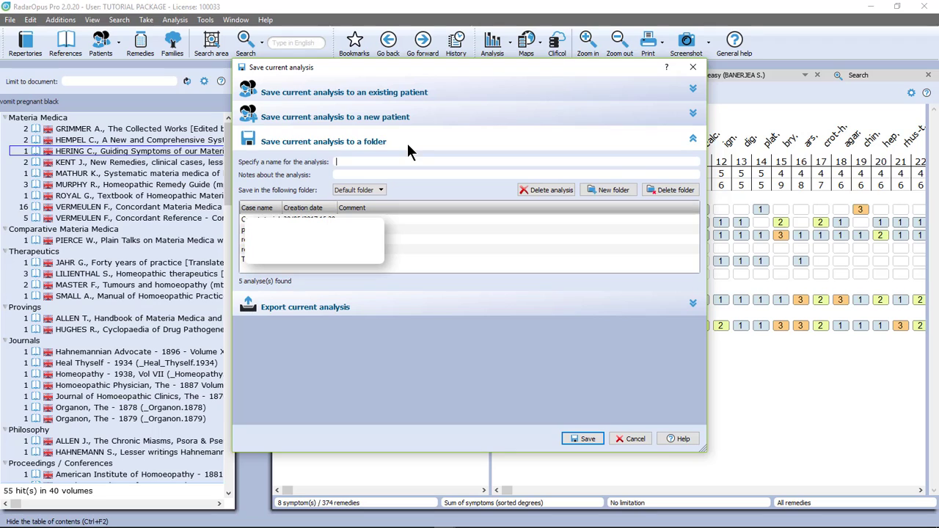
Step: Name the analysis "tutorial" and save it in the default folder
type("tu")
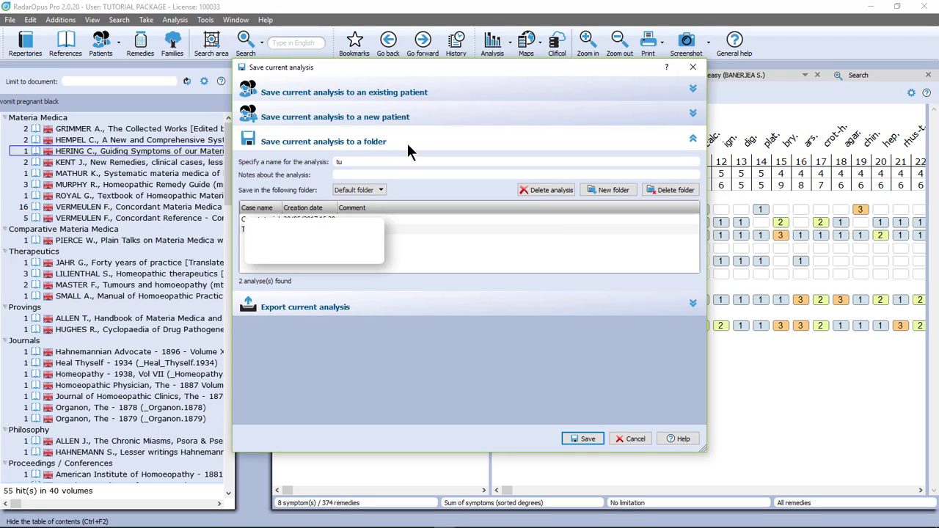
type("torial")
left_click(588, 439)
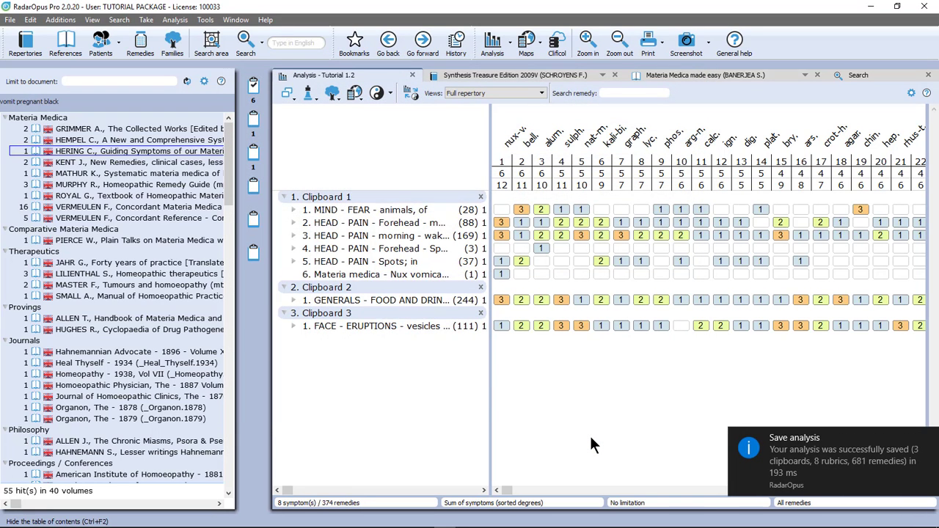
Step: Clear all clipboards and return to the Synthesis Treasure Edition repertory
right_click(254, 86)
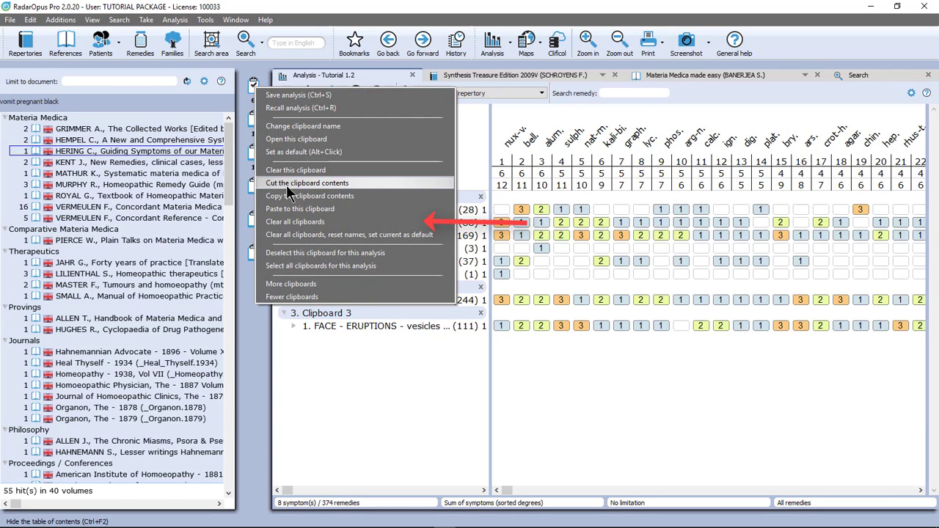
left_click(295, 223)
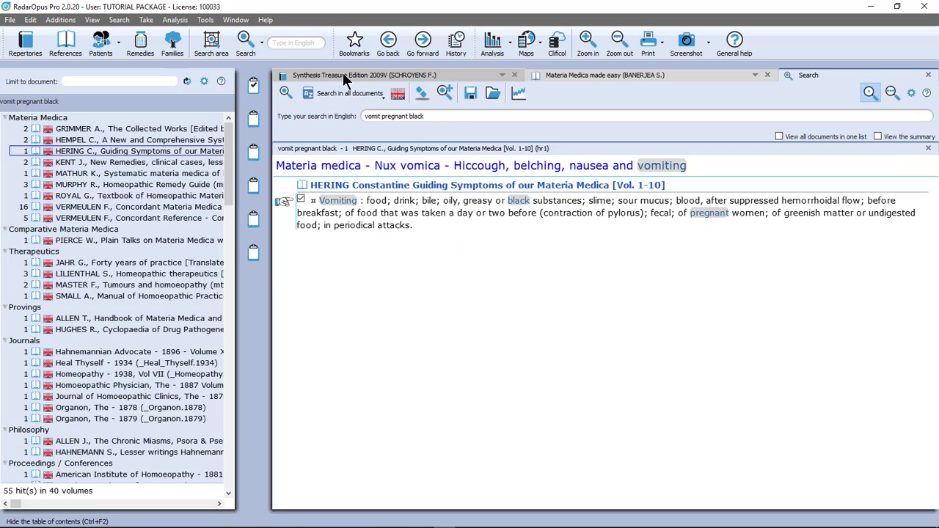
left_click(300, 76)
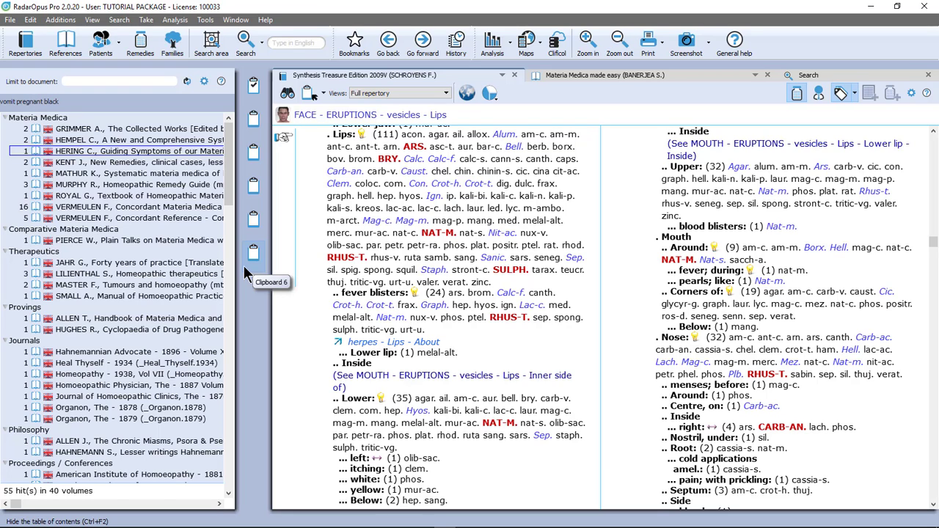
Step: Search the default folder's saved analyses for "tuto" and recall the analysis named tutorial
right_click(255, 90)
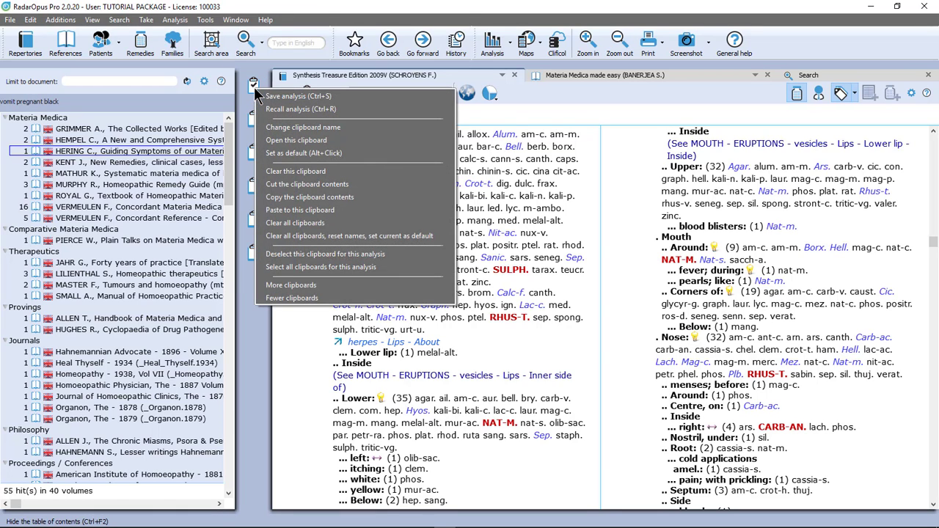
left_click(278, 116)
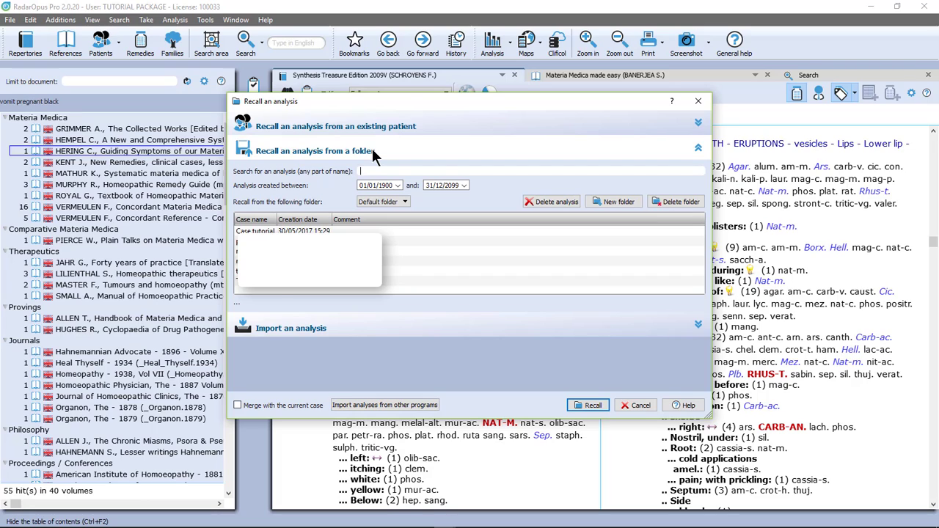
type("tu")
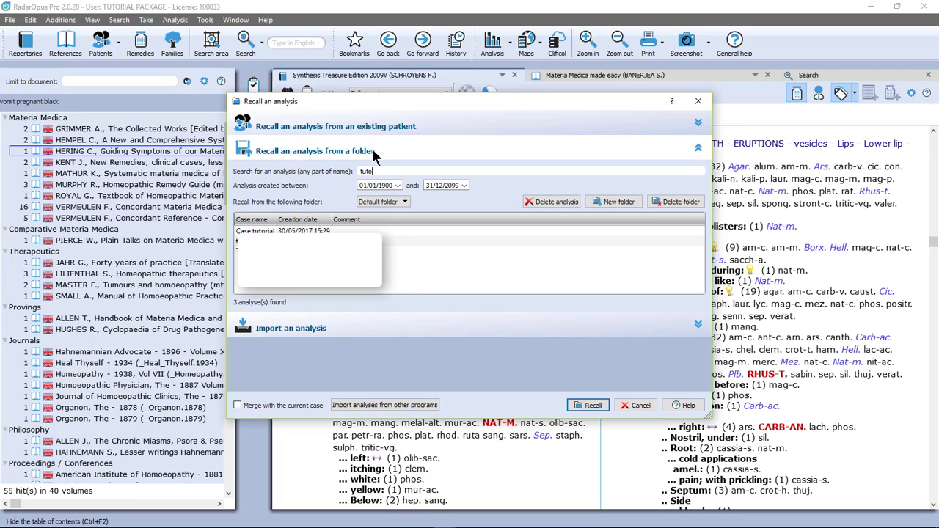
type("to")
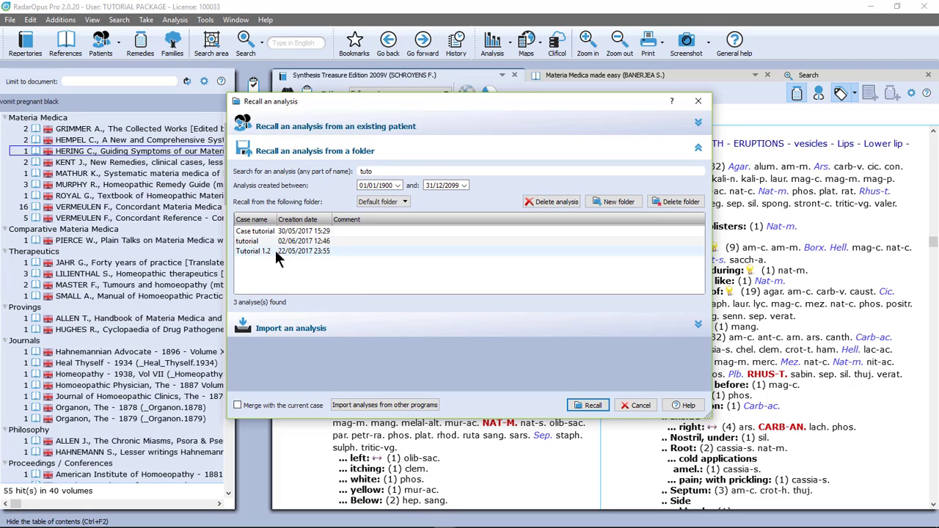
left_click(256, 242)
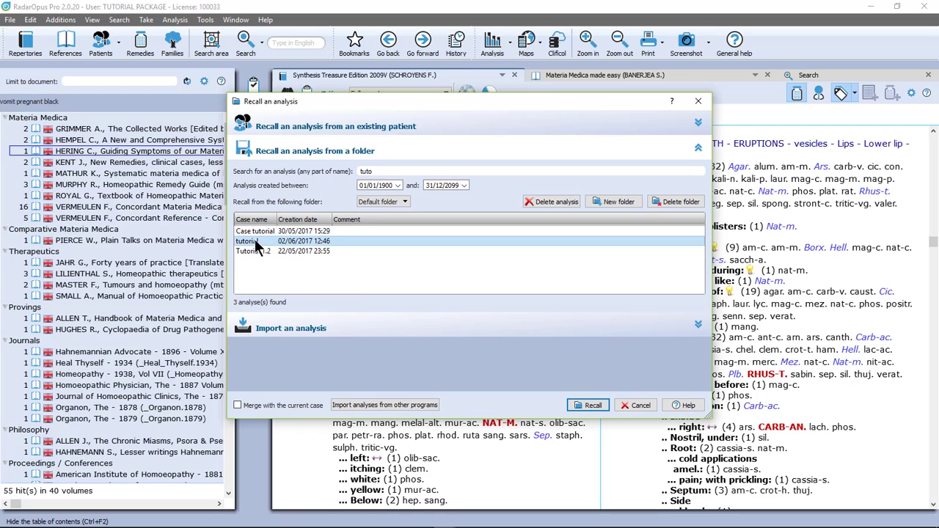
double_click(288, 243)
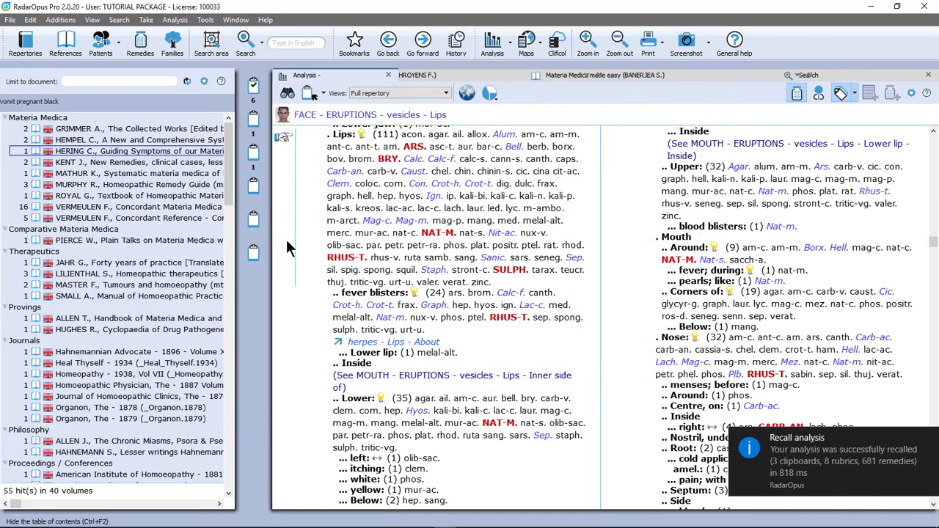